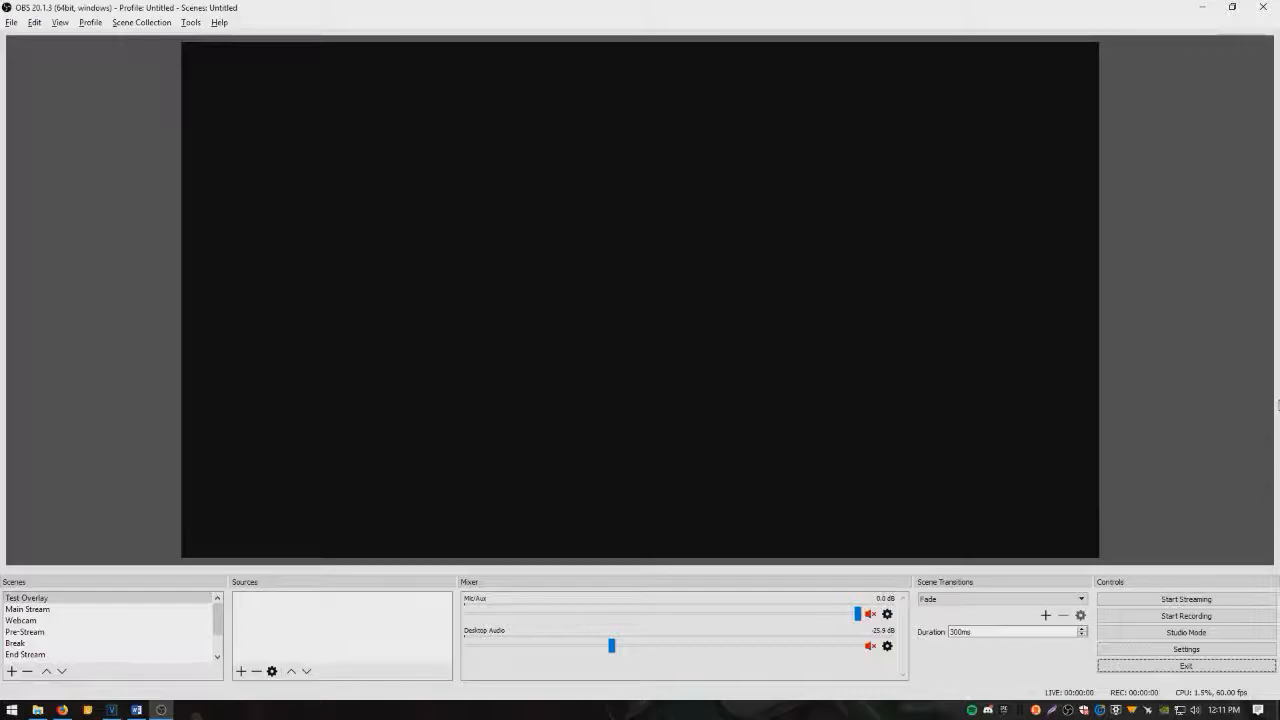
# Step: Set the stream server to Auto (Recommended) with Twitch as the streaming service and save the settings
pyautogui.click(1128, 651)
pyautogui.click(370, 168)
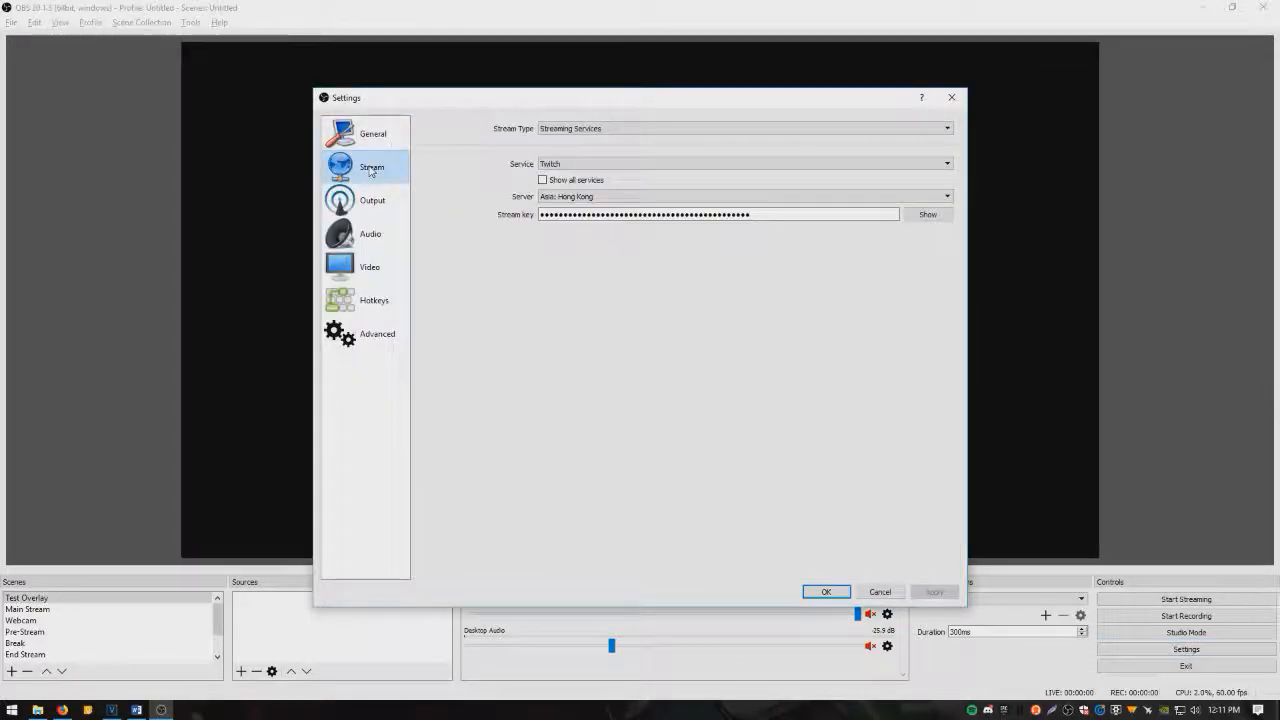
pyautogui.click(578, 165)
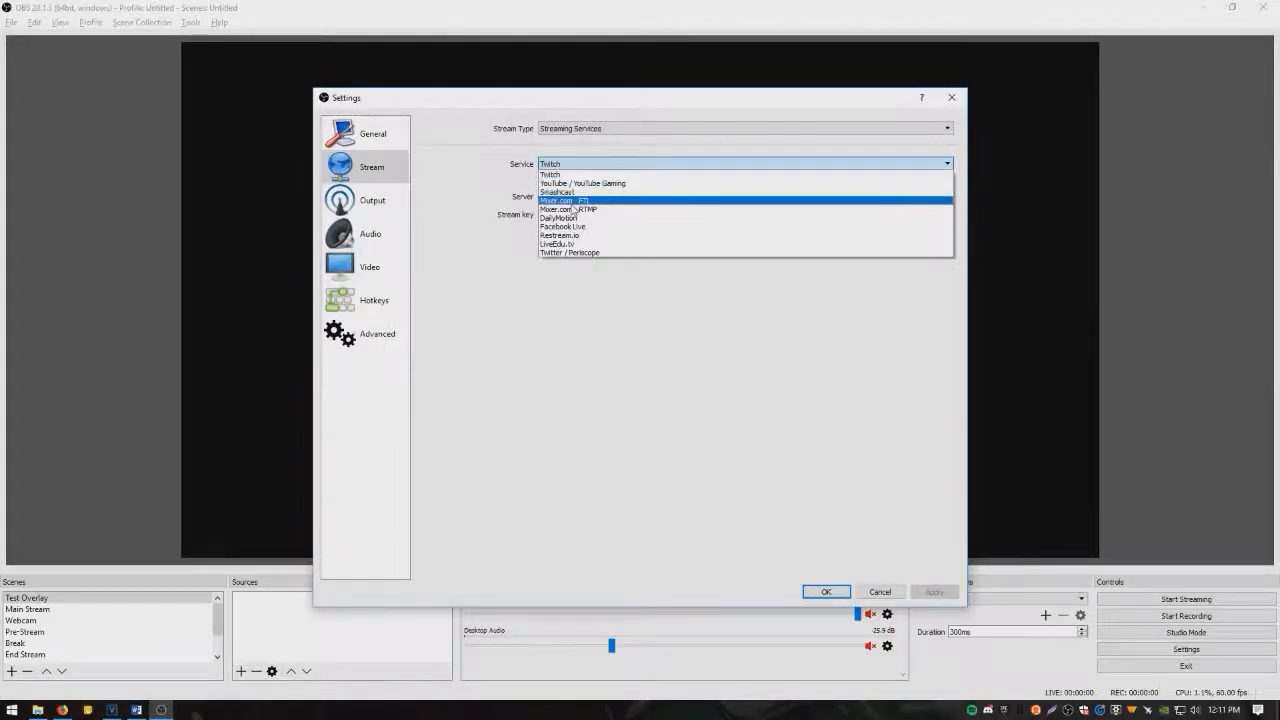
pyautogui.click(590, 200)
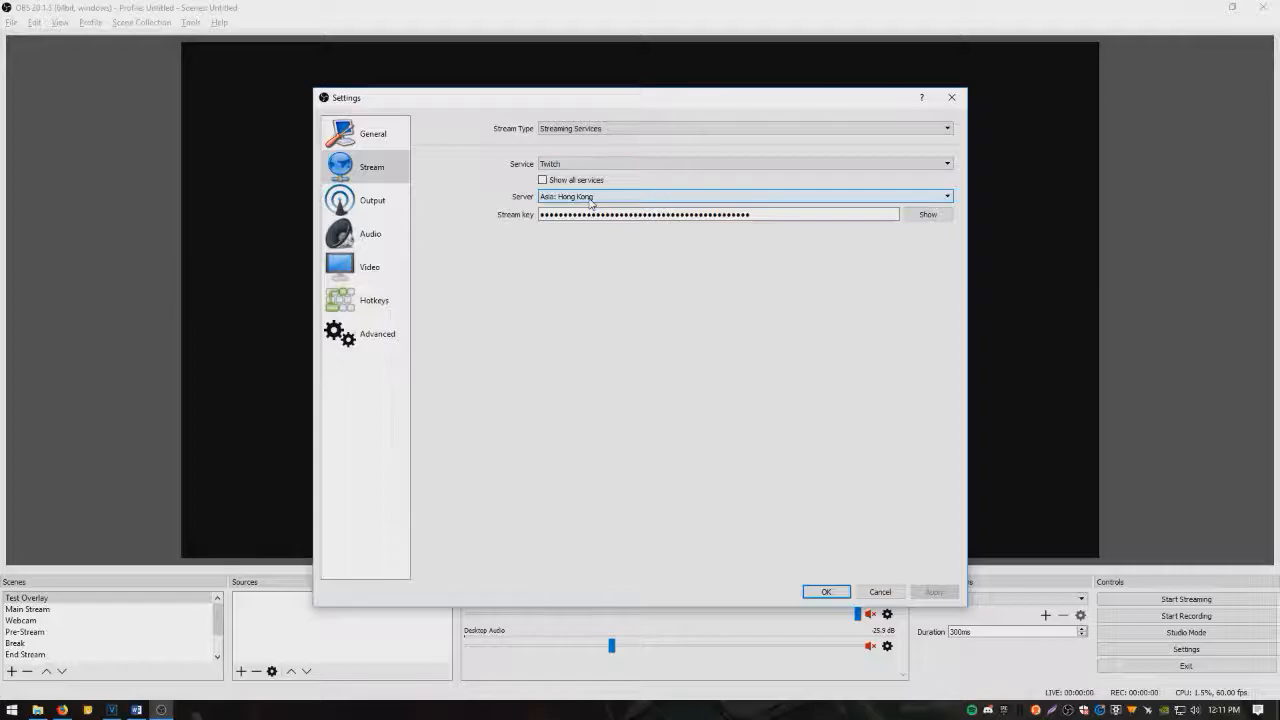
pyautogui.click(590, 203)
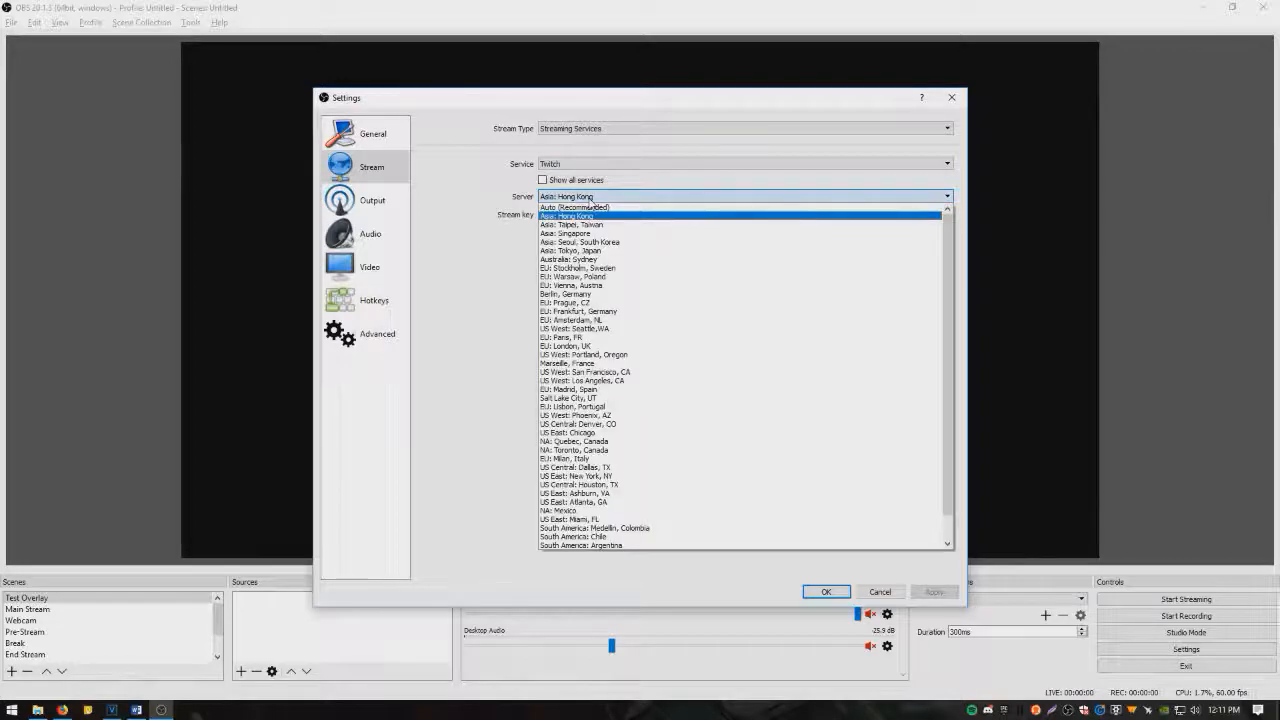
pyautogui.click(597, 208)
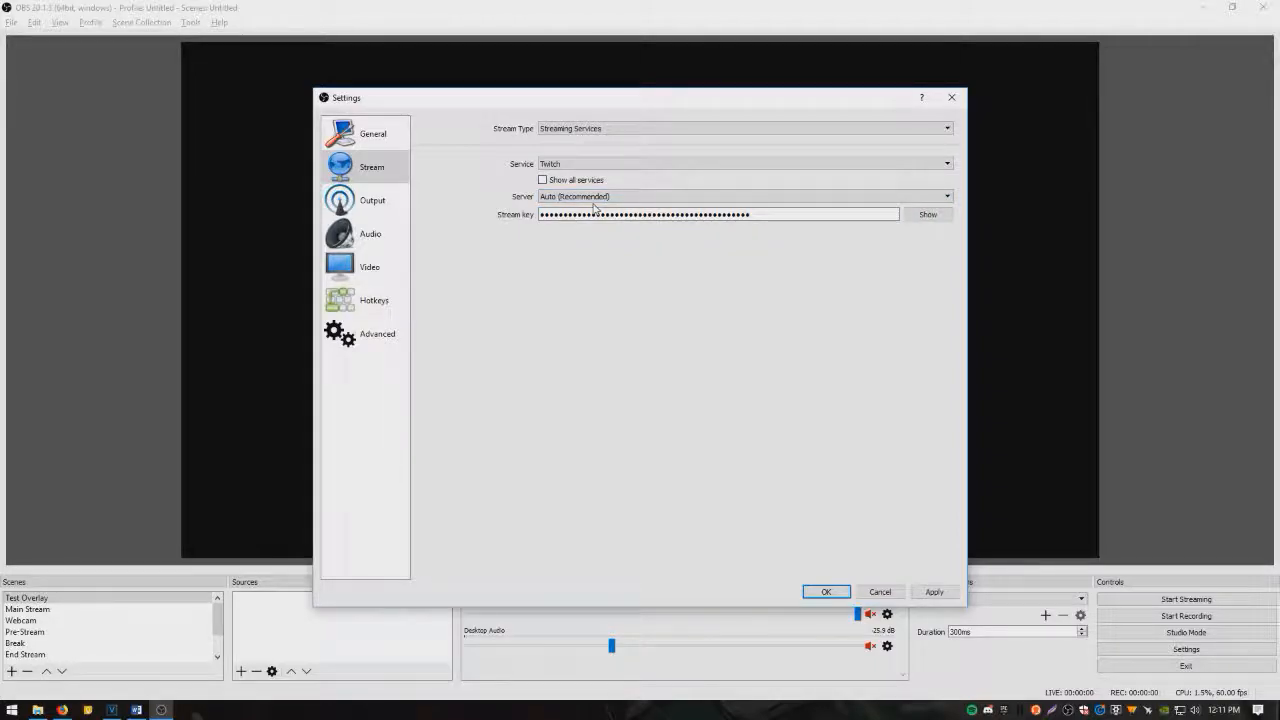
pyautogui.click(596, 199)
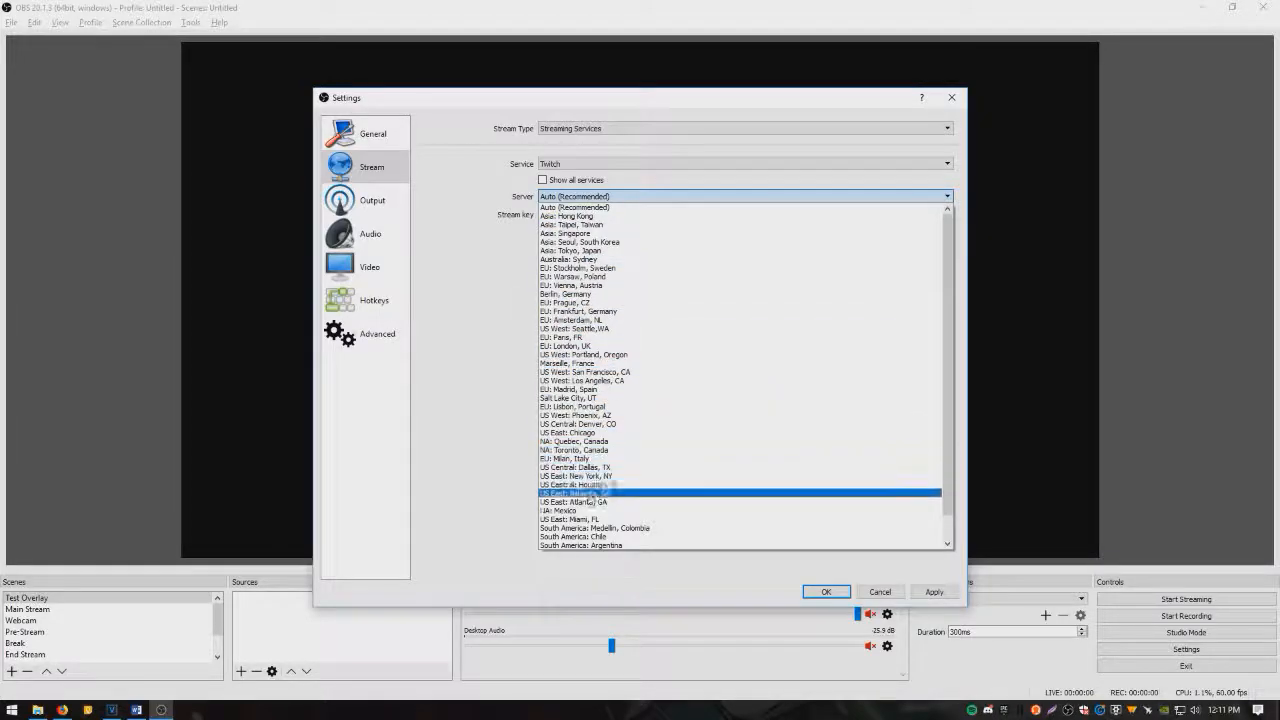
pyautogui.click(588, 560)
pyautogui.click(825, 591)
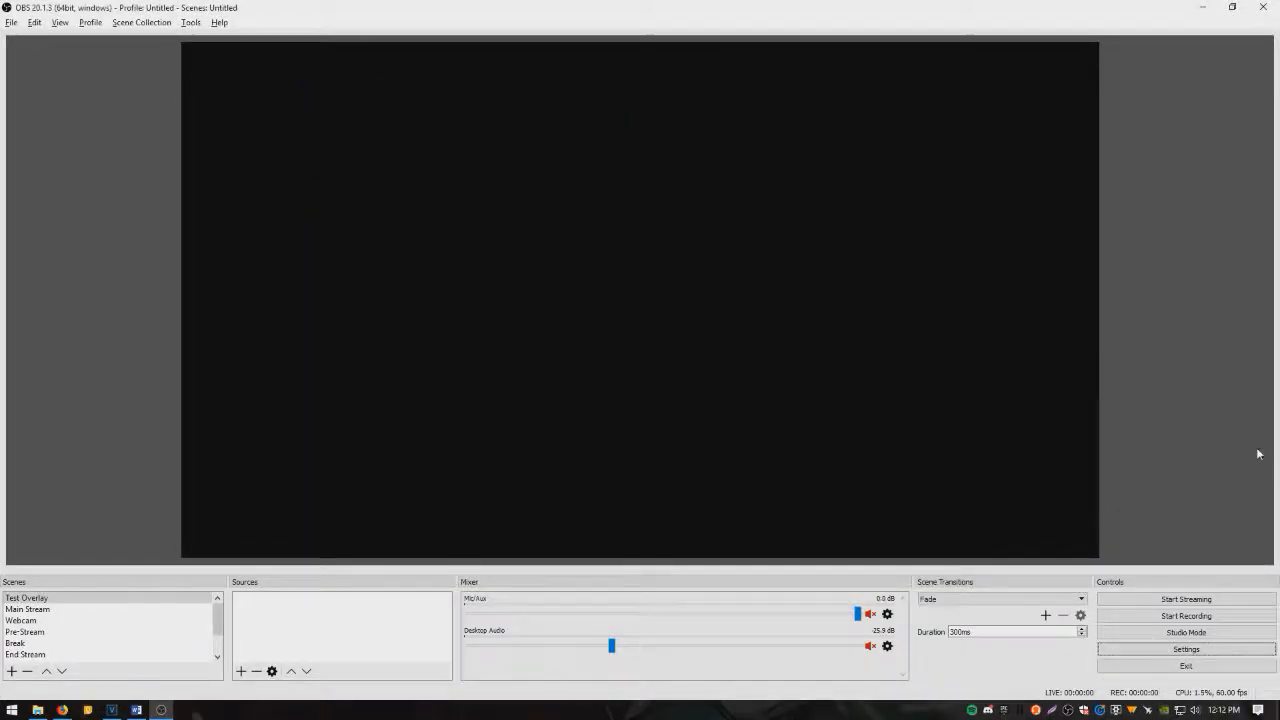
# Step: Examine the encoder choices and the bitrate in the streaming output settings
pyautogui.click(1186, 649)
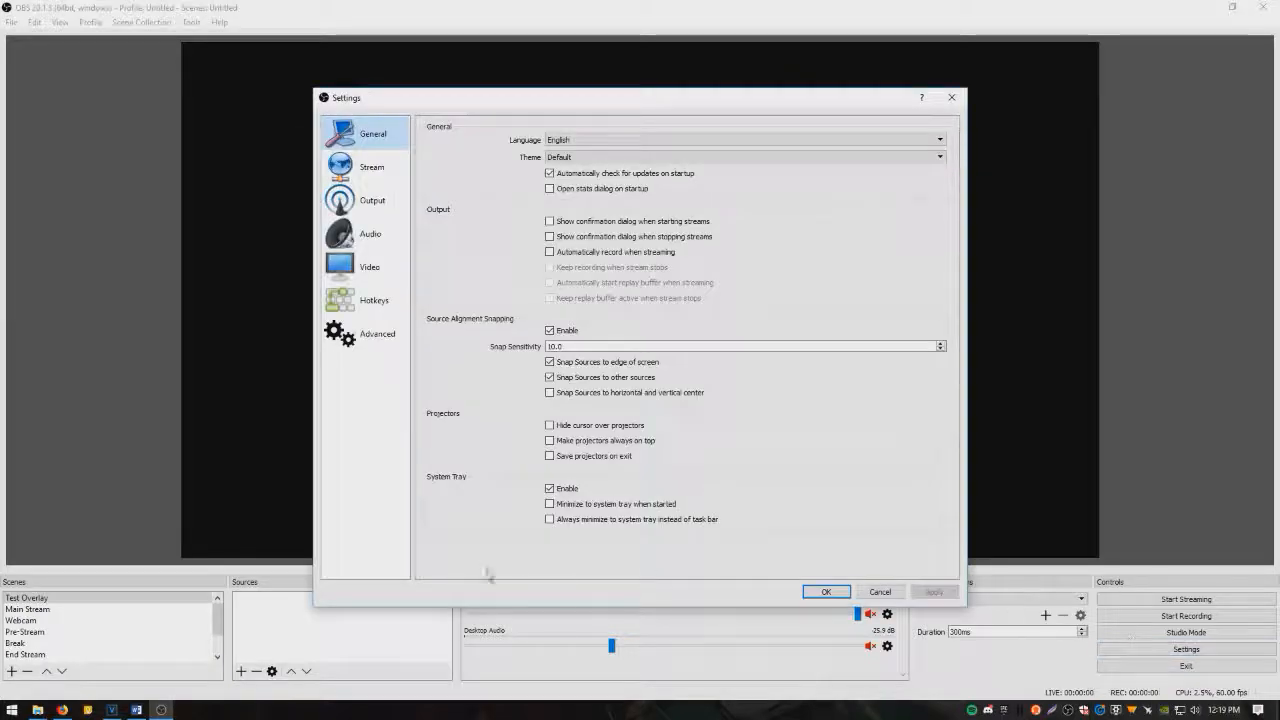
pyautogui.click(356, 198)
pyautogui.click(611, 195)
pyautogui.click(600, 205)
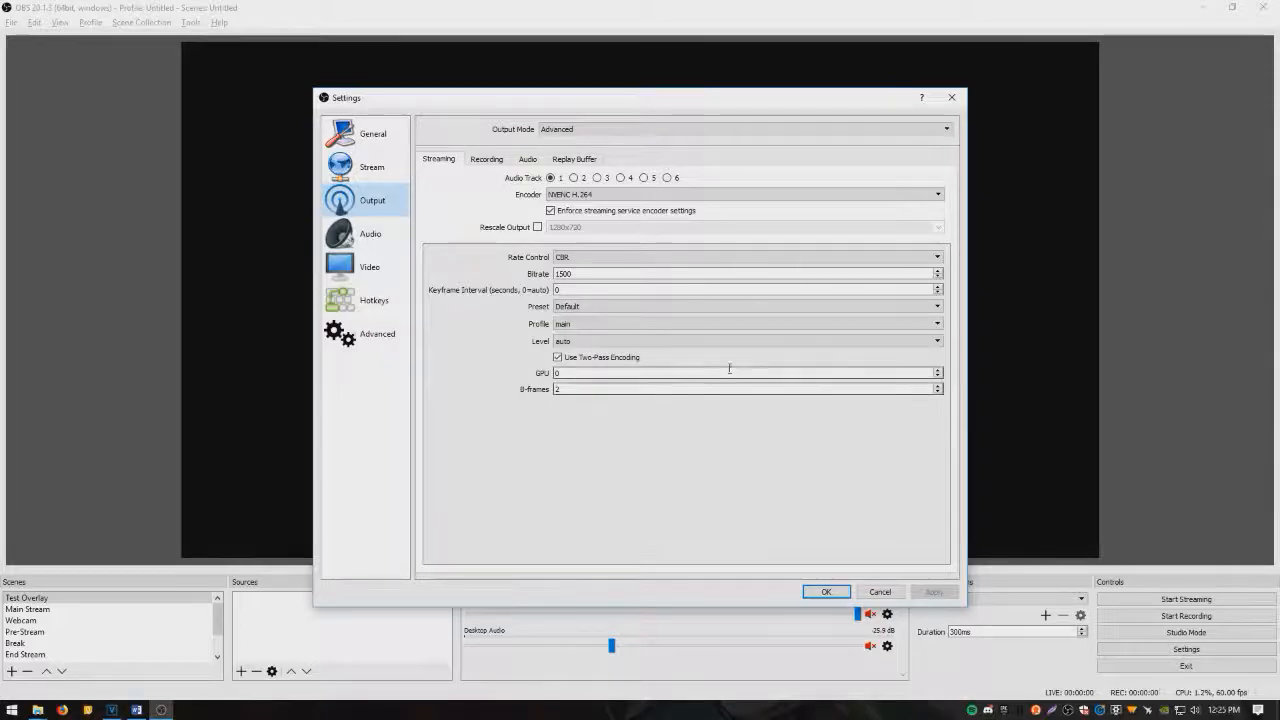
pyautogui.moveTo(600, 272); pyautogui.dragTo(556, 278)
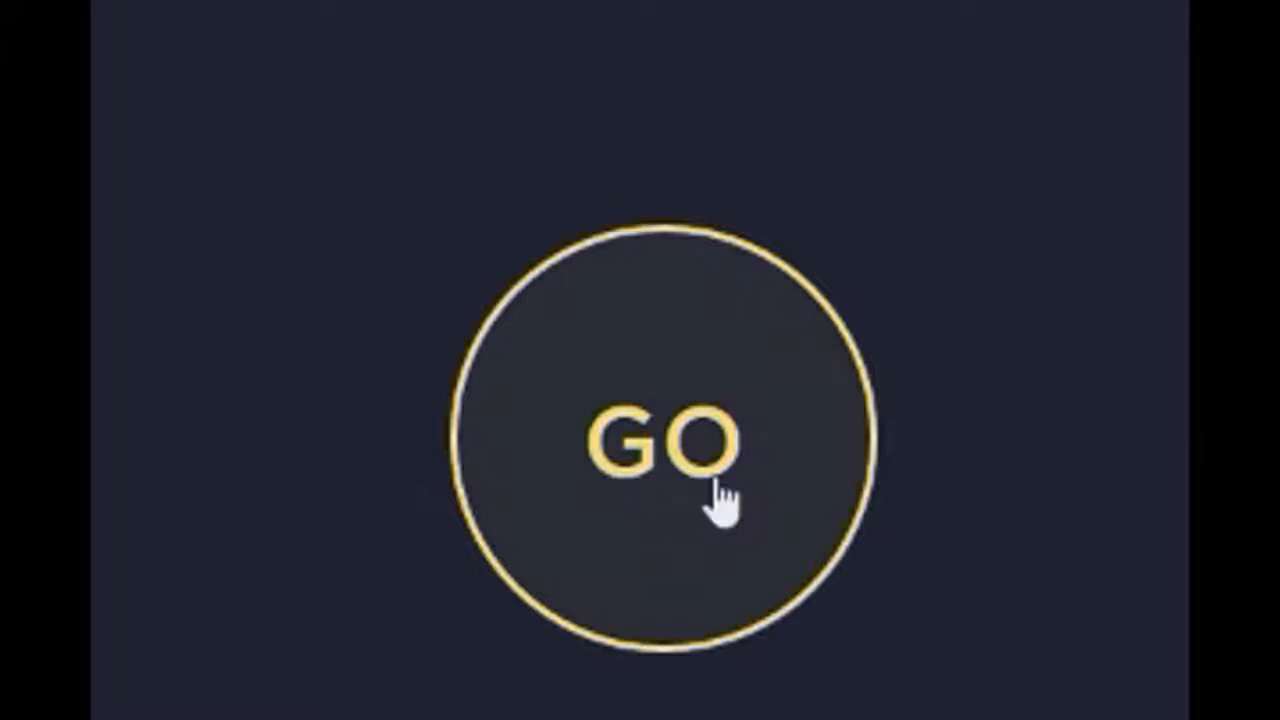
# Step: Run an internet speed test and reopen the streaming output's bitrate for editing
pyautogui.click(716, 486)
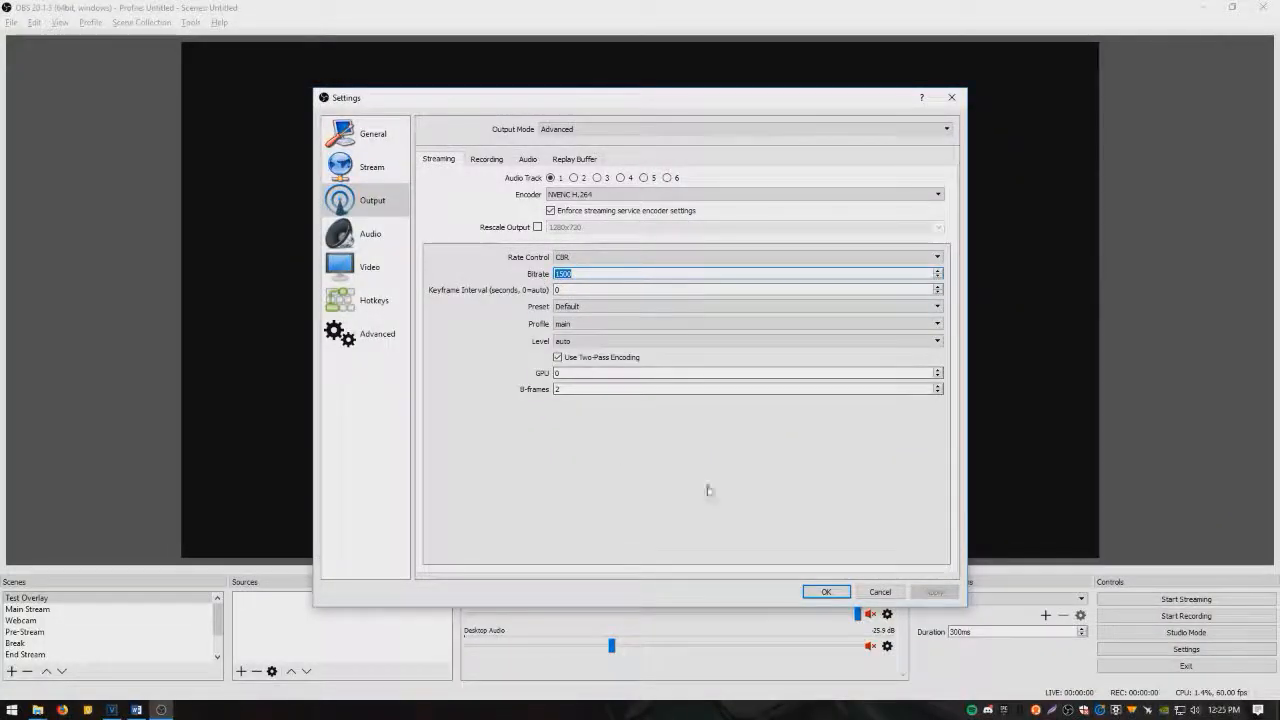
pyautogui.click(827, 592)
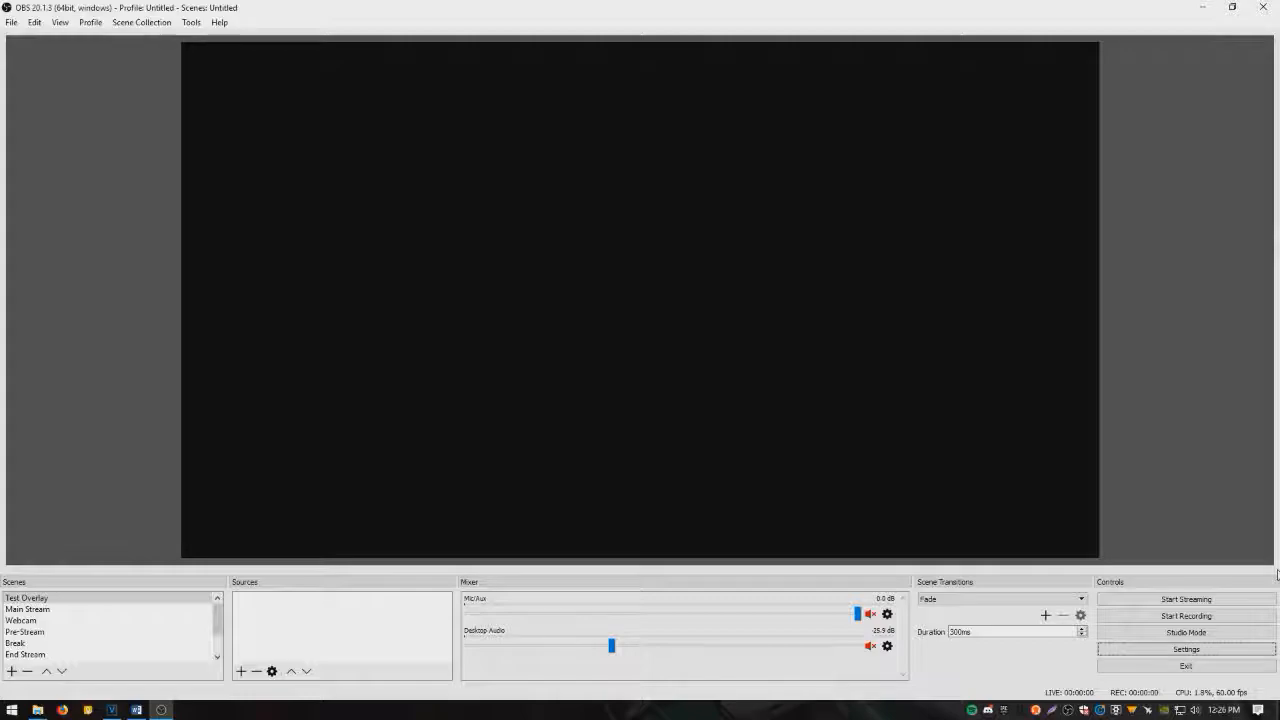
pyautogui.click(1185, 650)
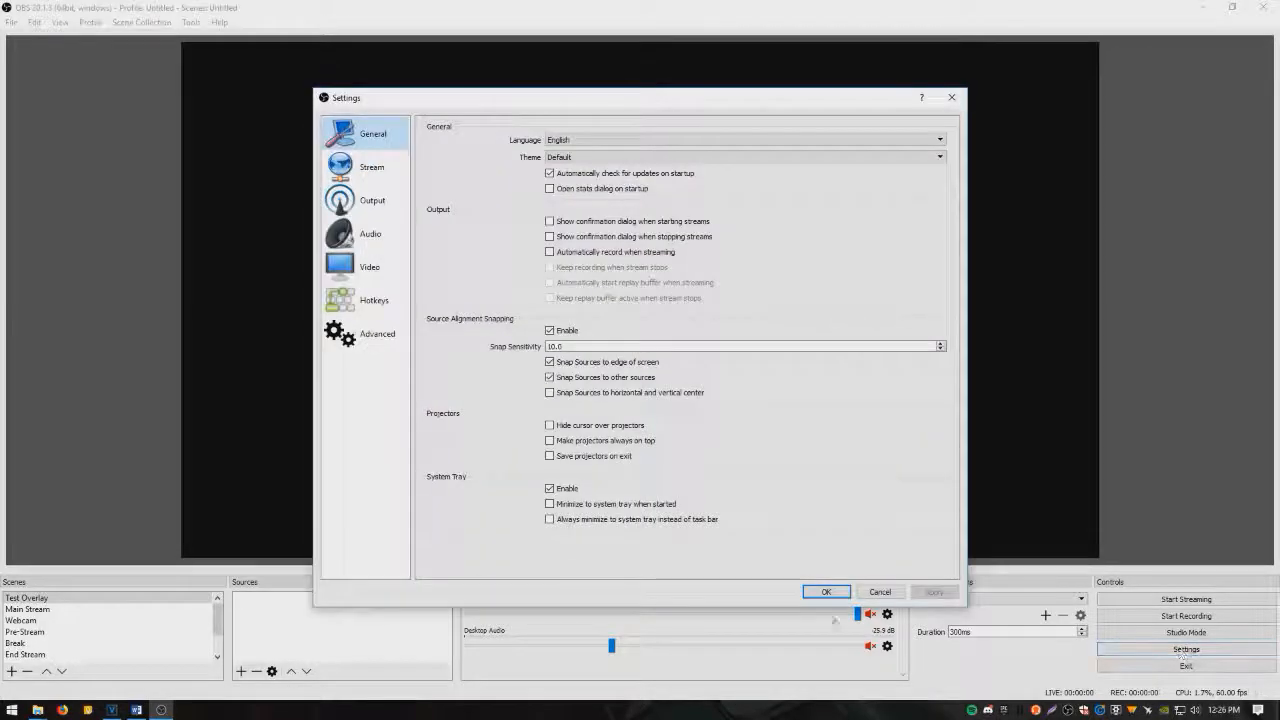
pyautogui.click(372, 200)
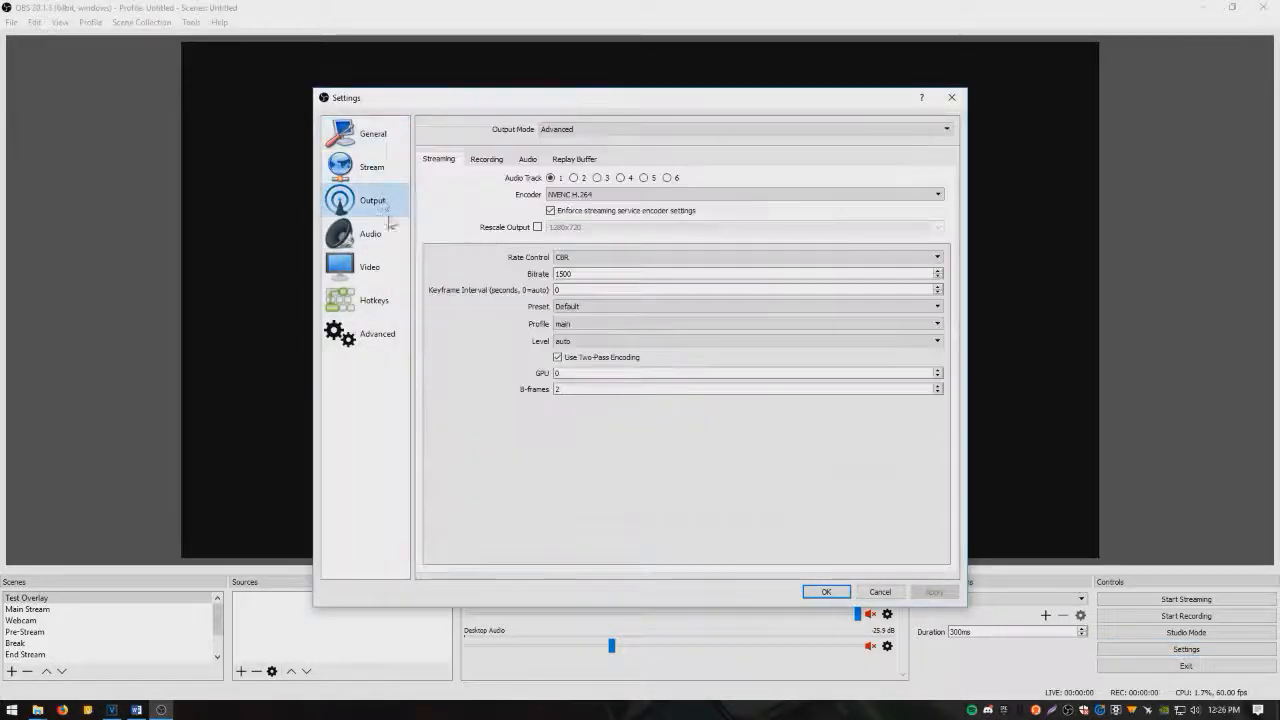
pyautogui.doubleClick(562, 273)
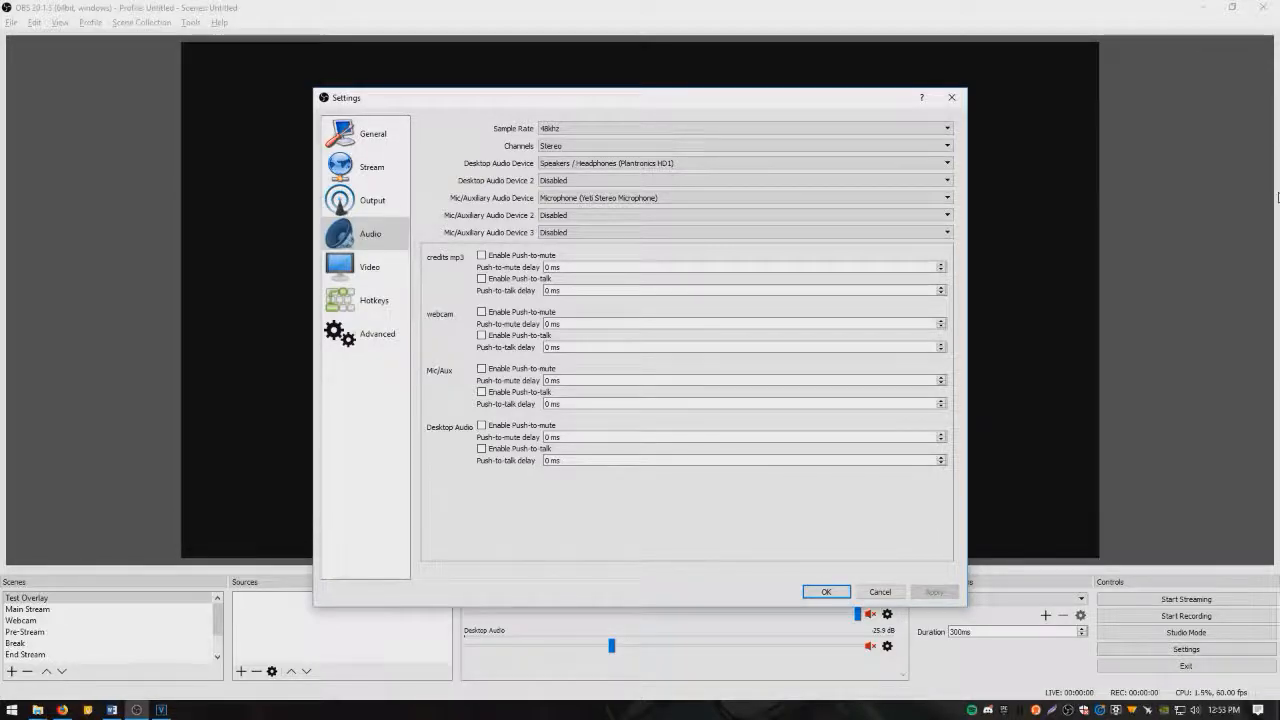
# Step: Set the desktop audio device to Speakers / Headphones (Plantronics HD1) in the audio settings
pyautogui.click(617, 164)
pyautogui.click(588, 182)
pyautogui.click(587, 164)
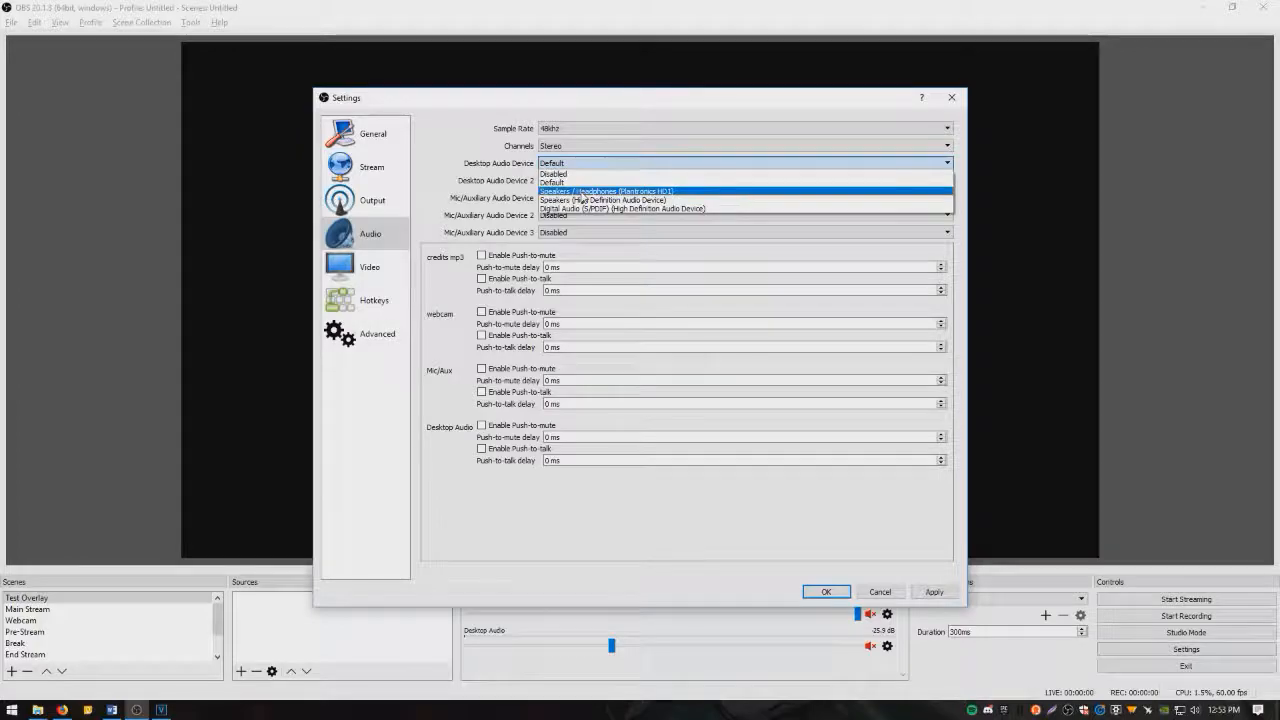
pyautogui.click(581, 192)
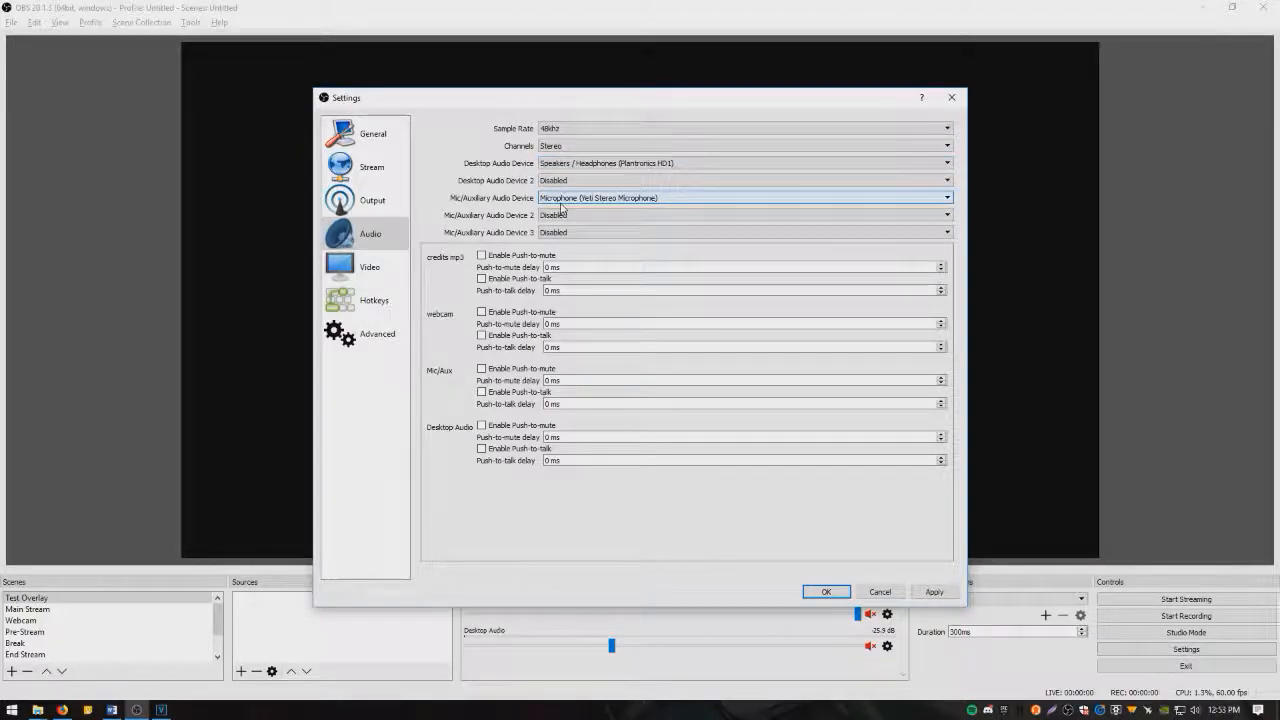
# Step: Set the Mic/Auxiliary audio device to Microphone (Yeti Stereo Microphone) and save the settings
pyautogui.click(562, 199)
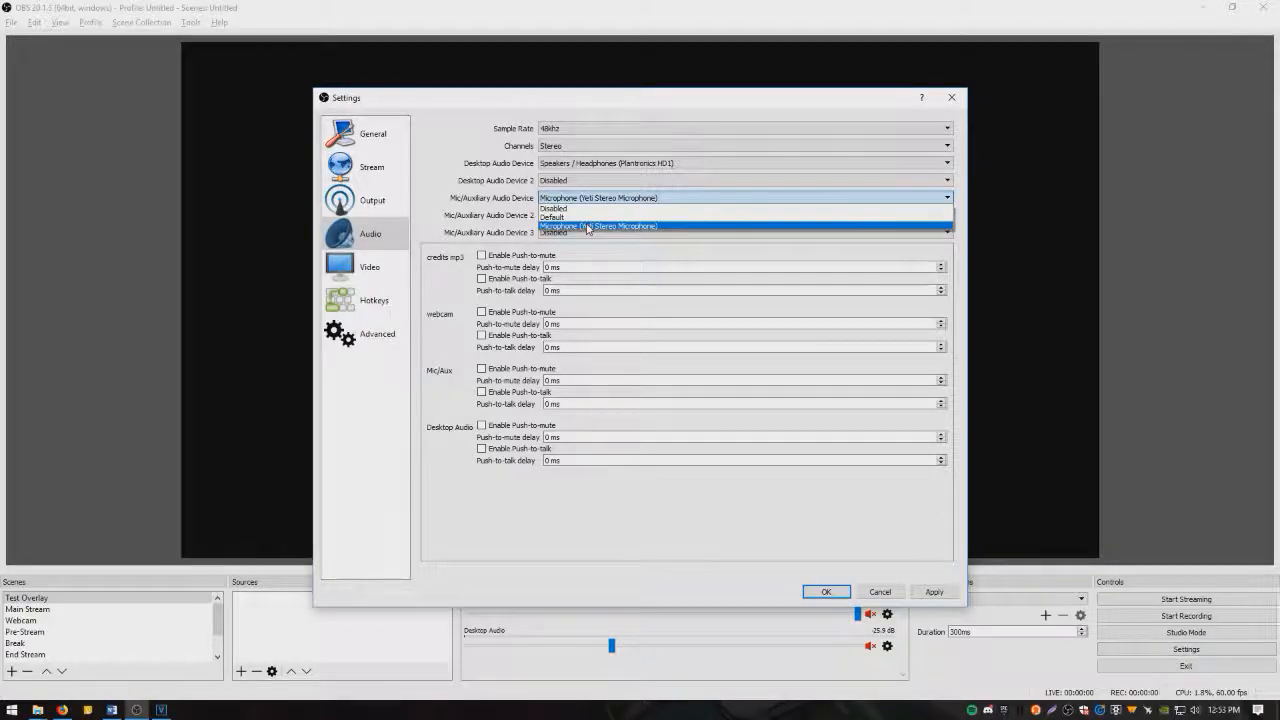
pyautogui.click(588, 227)
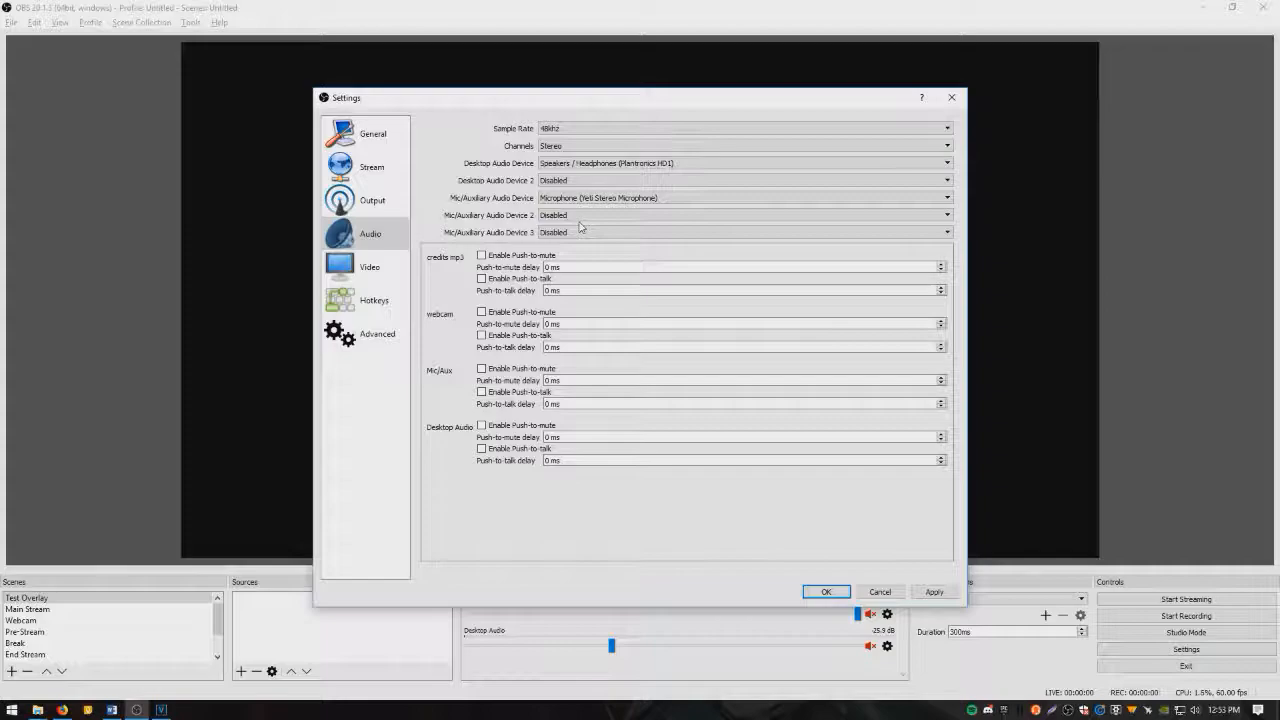
pyautogui.click(826, 591)
# Step: Choose the playback device in the properties of the Desktop Audio mixer source and confirm it
pyautogui.click(886, 645)
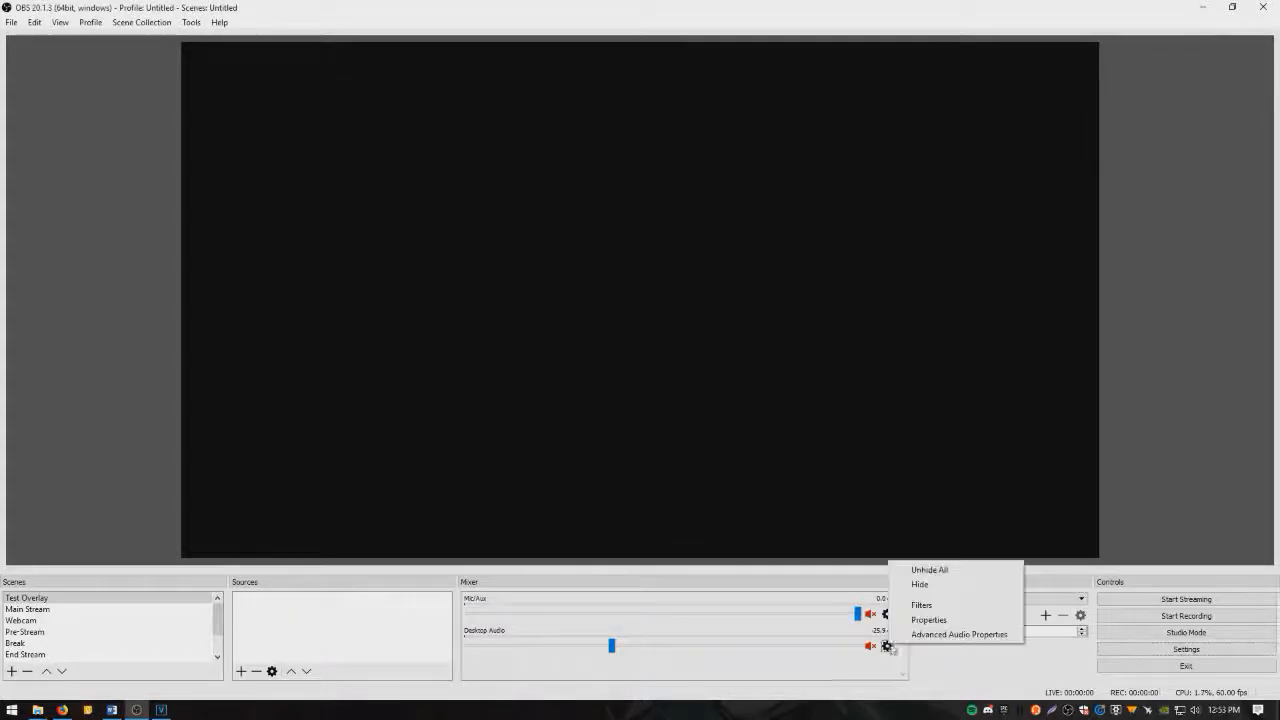
pyautogui.click(912, 620)
pyautogui.click(560, 437)
pyautogui.click(562, 460)
pyautogui.click(792, 535)
# Step: Choose the recording device in the properties of the Mic/Aux mixer source
pyautogui.click(886, 614)
pyautogui.click(914, 674)
pyautogui.click(737, 437)
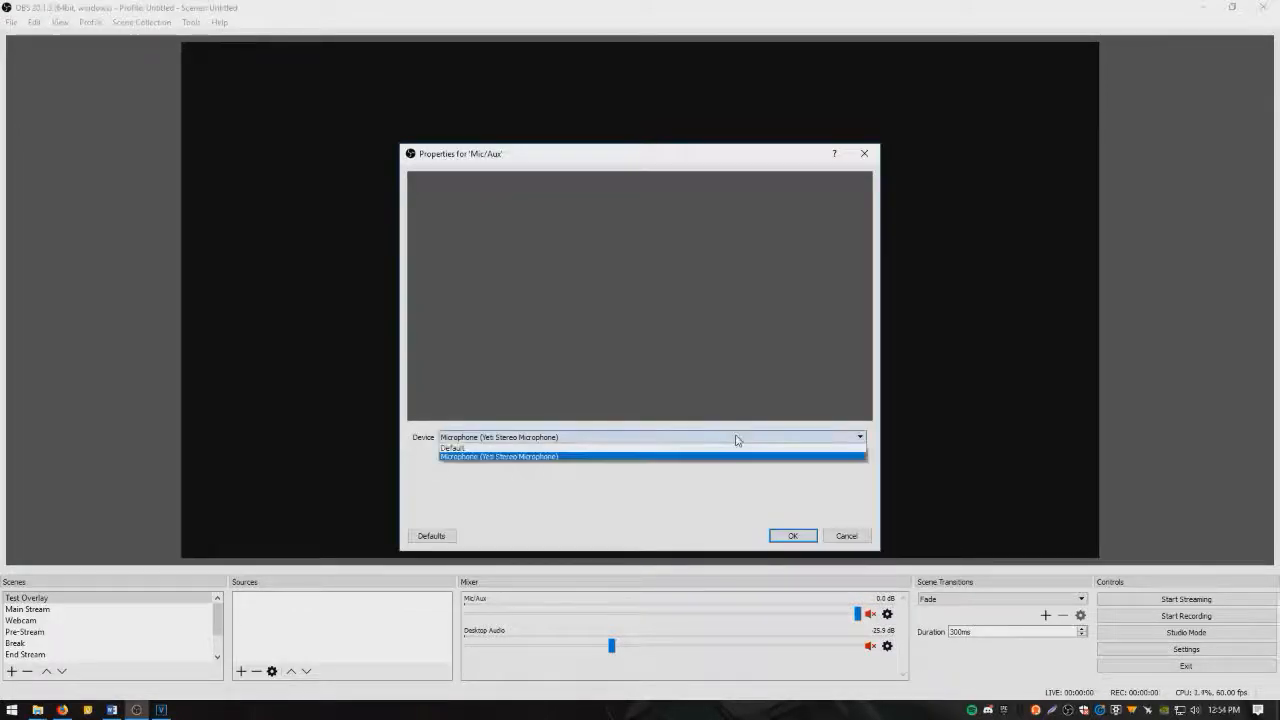
pyautogui.click(743, 451)
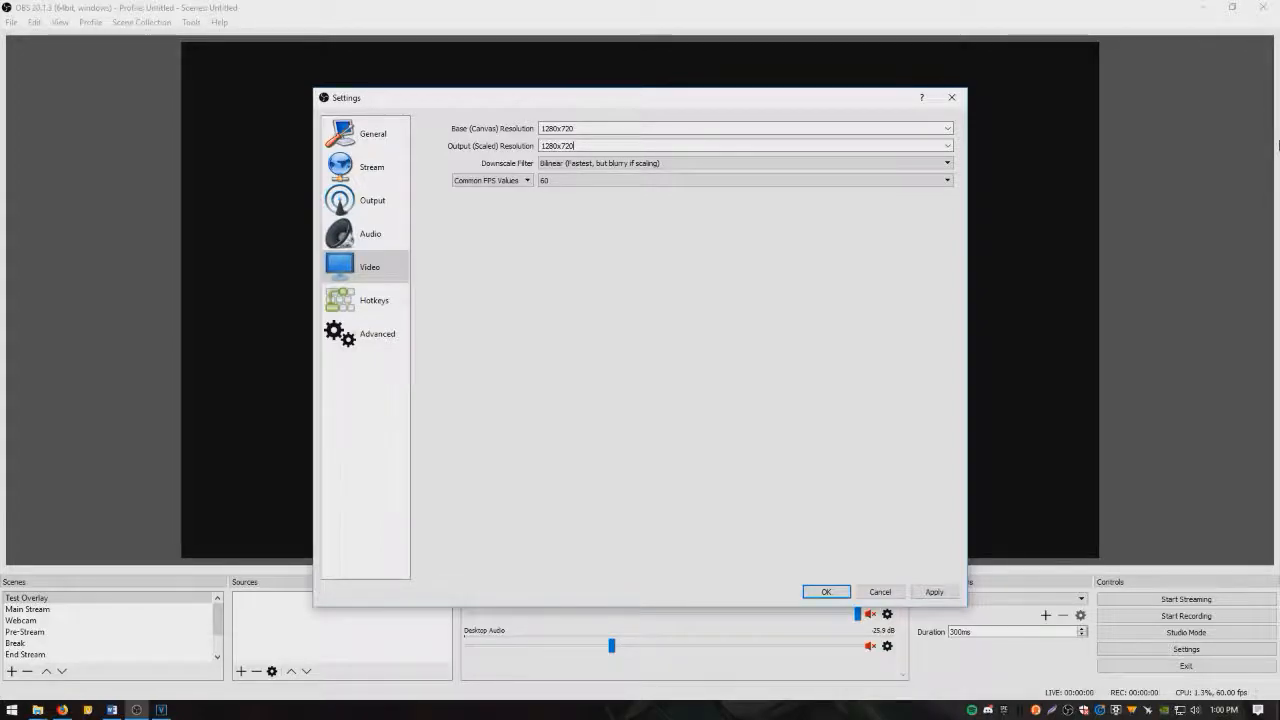
# Step: Set both the base (canvas) resolution and the output (scaled) resolution to 1280x720 in the video settings
pyautogui.click(946, 129)
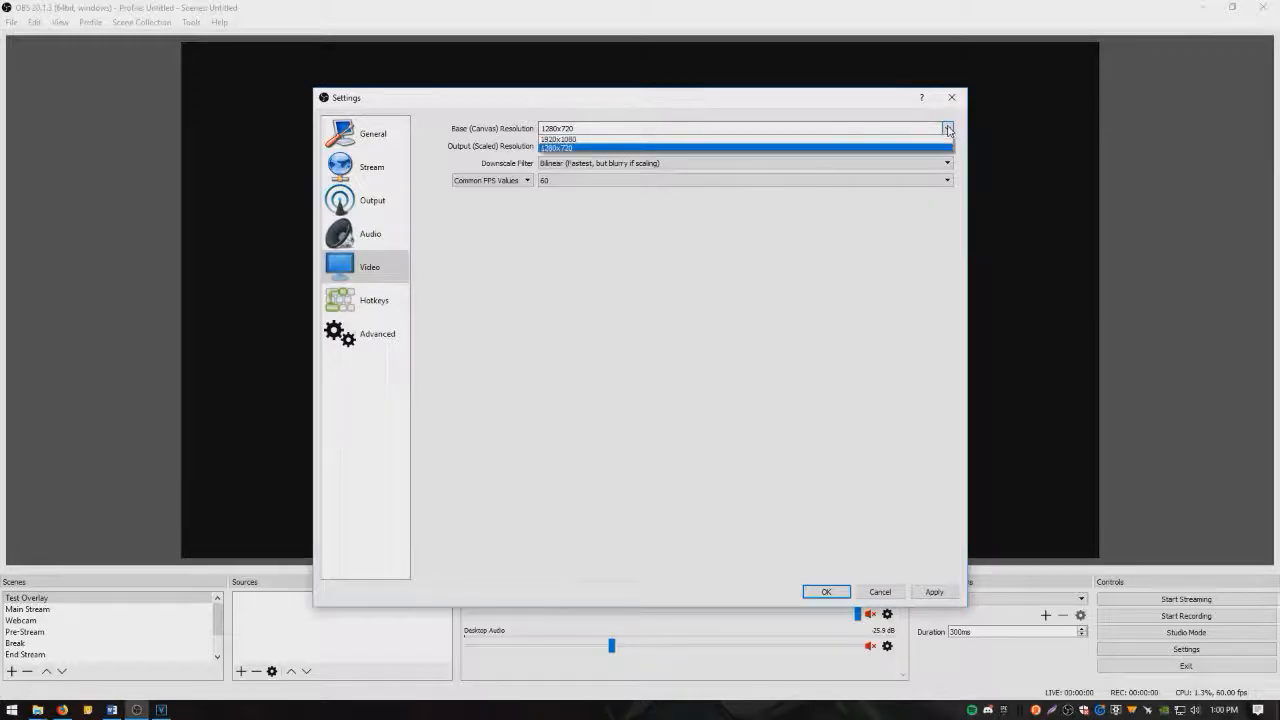
pyautogui.click(938, 139)
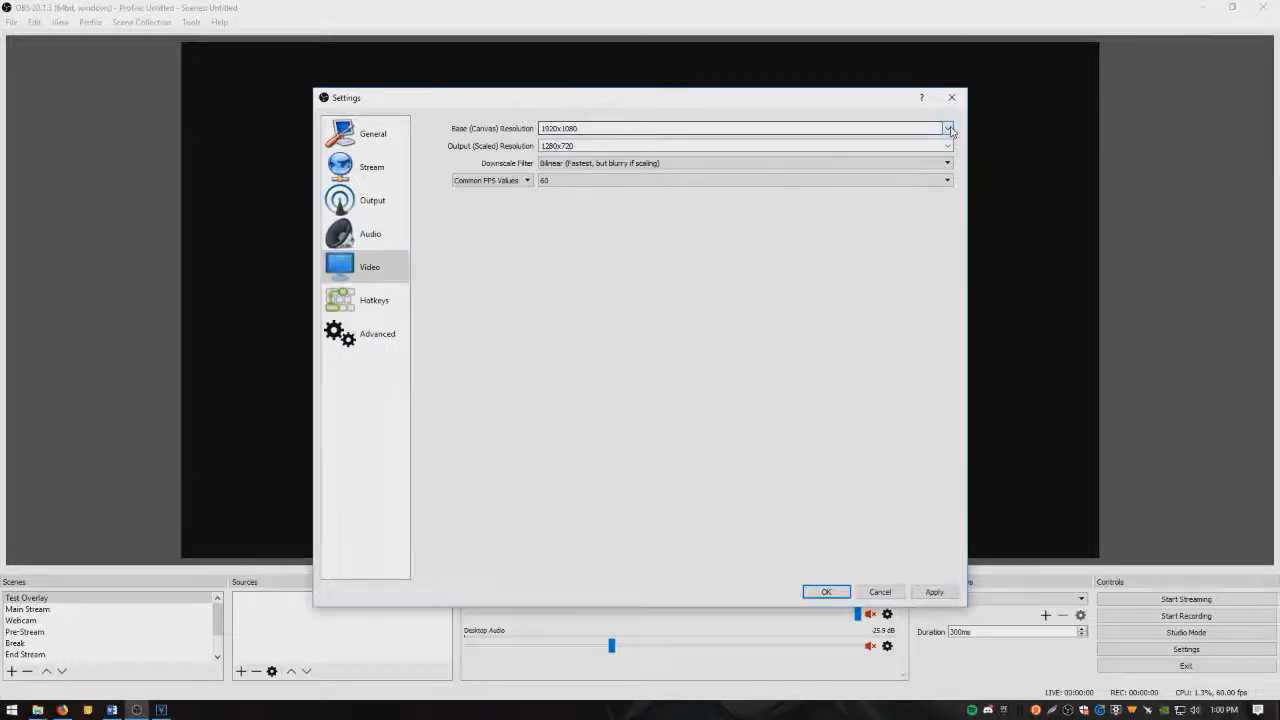
pyautogui.click(947, 129)
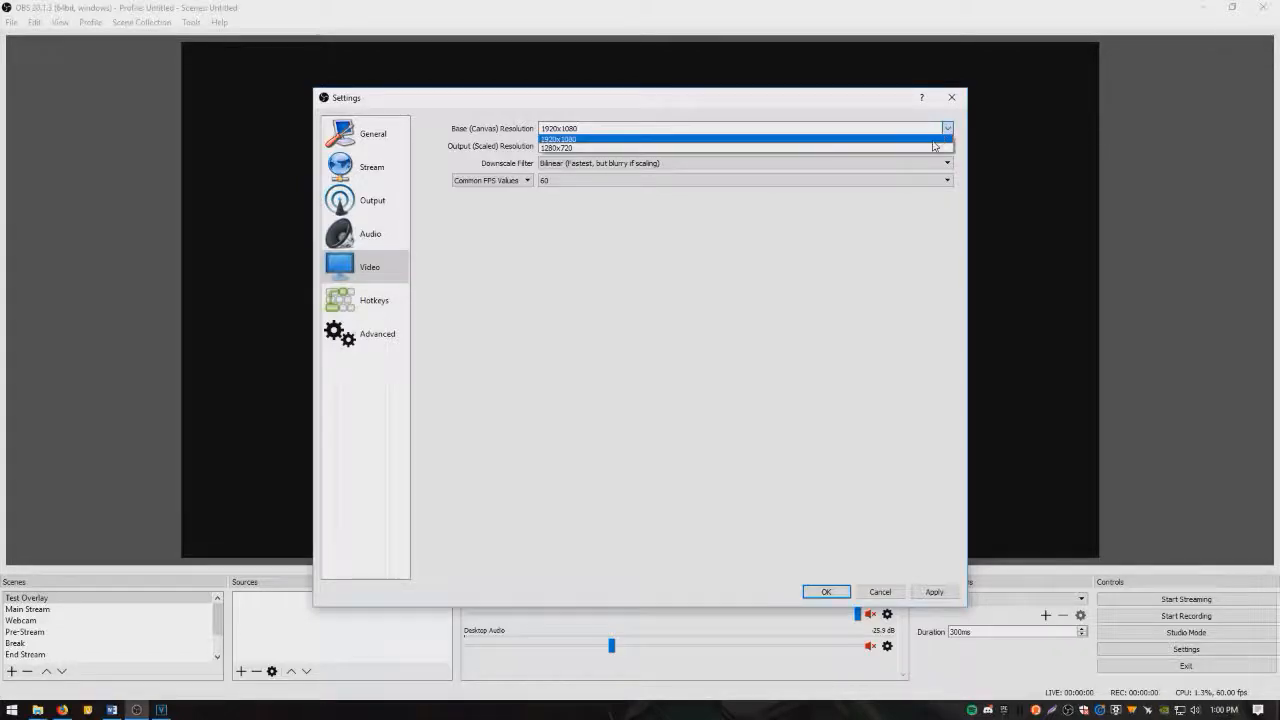
pyautogui.click(934, 147)
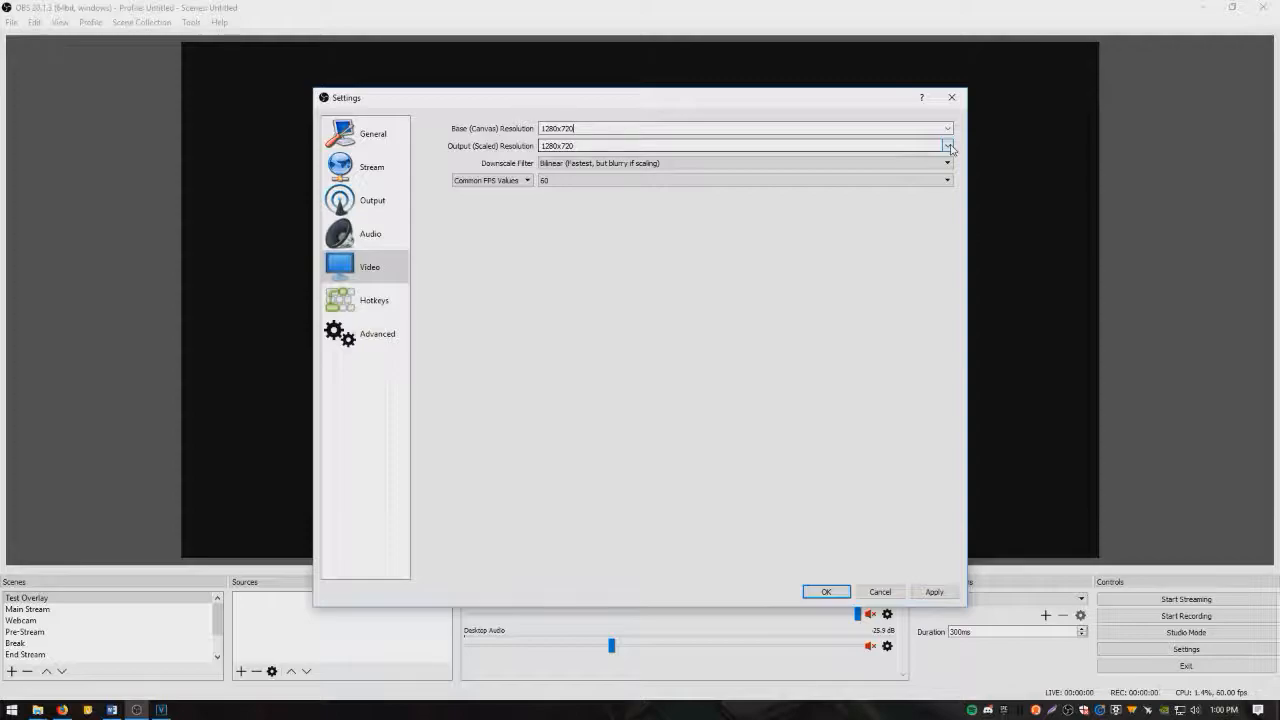
pyautogui.click(948, 146)
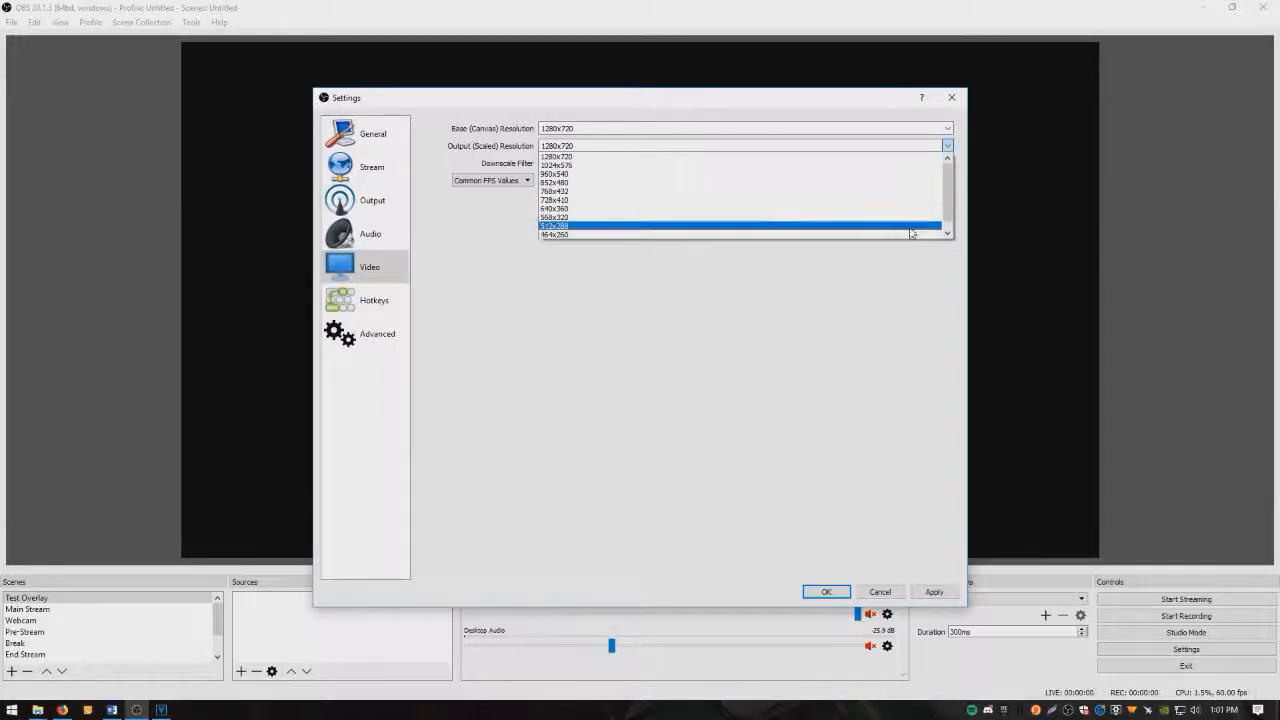
pyautogui.click(909, 158)
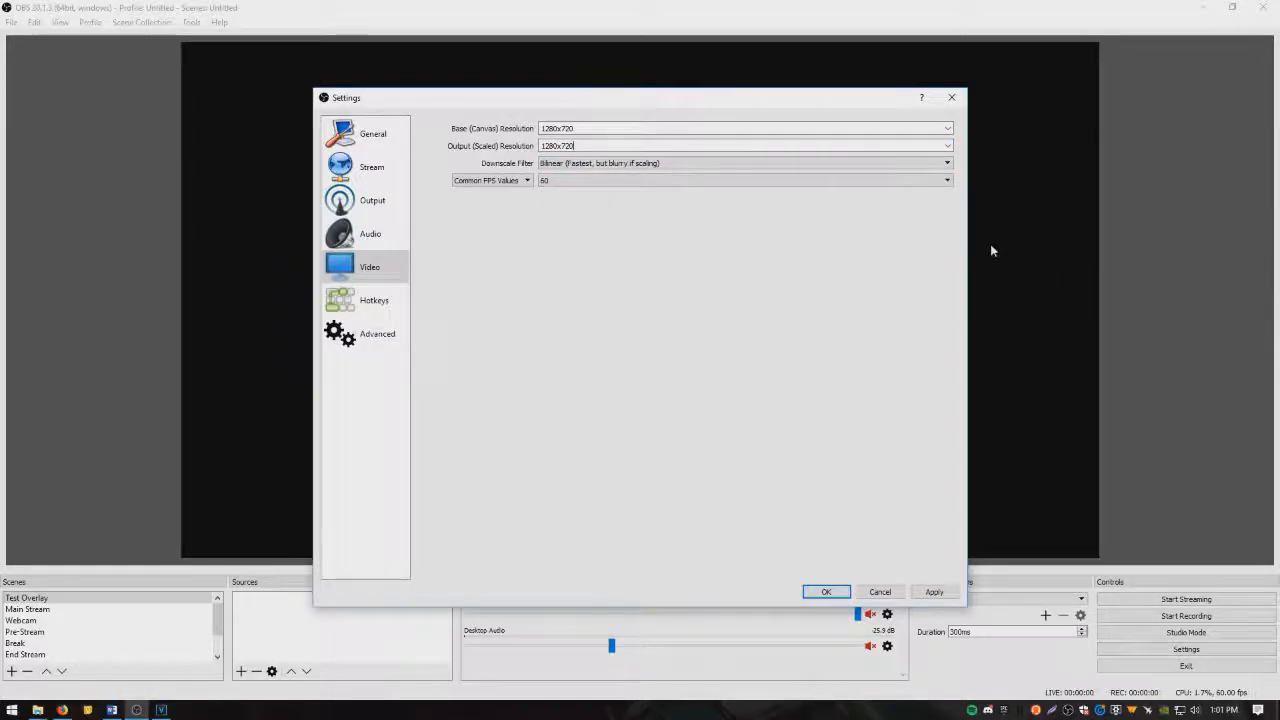
# Step: Try the Lanczos downscale filter, and set the filter back to Bilinear (Fastest, but blurry if scaling)
pyautogui.click(872, 166)
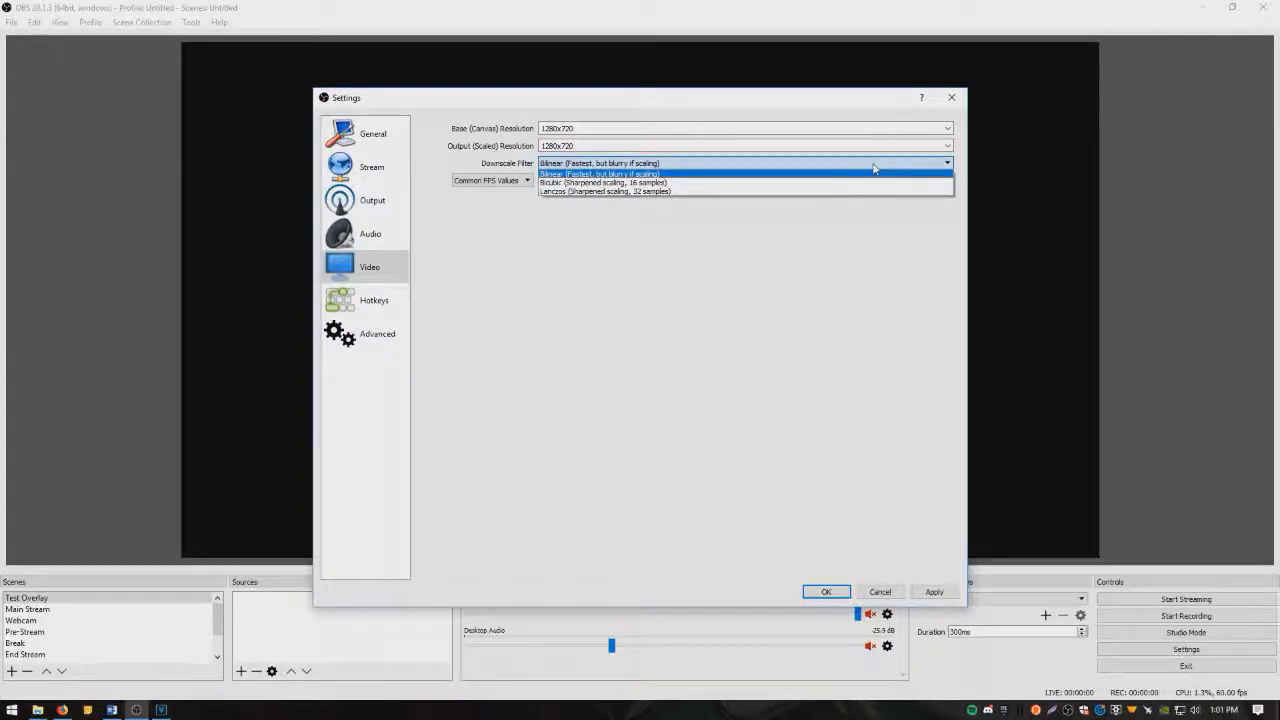
pyautogui.click(886, 191)
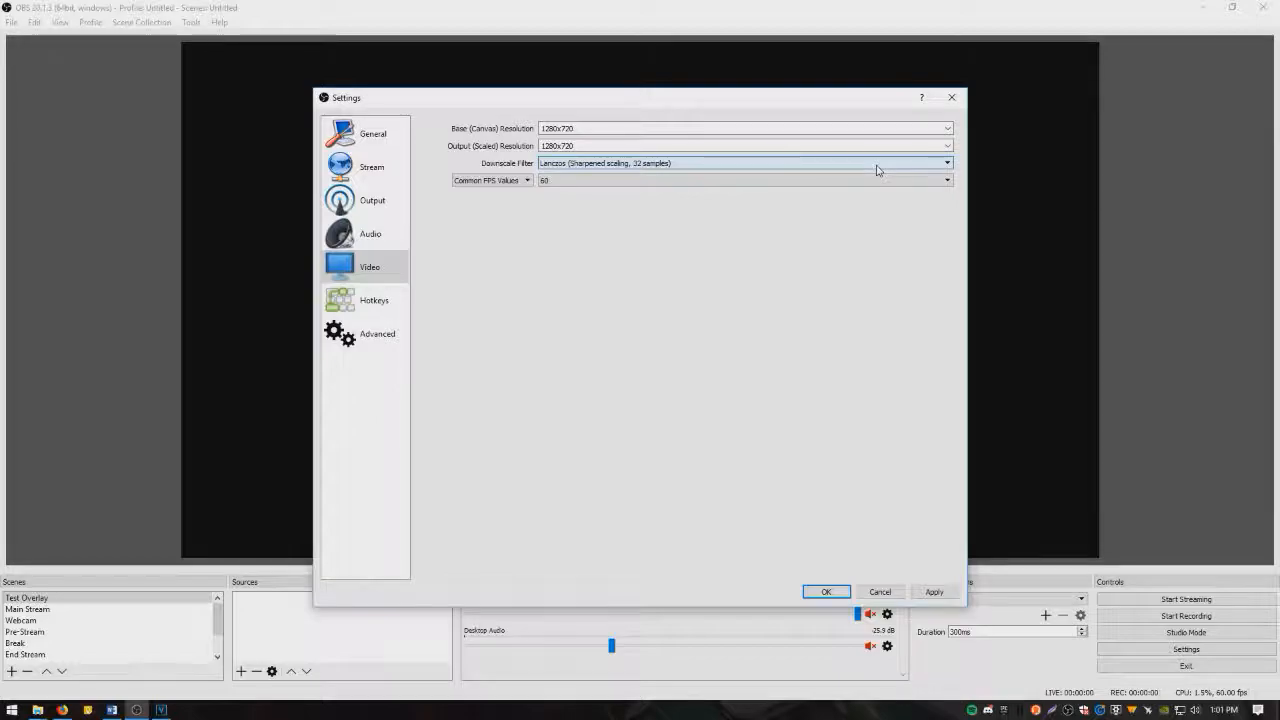
pyautogui.click(875, 170)
pyautogui.click(864, 183)
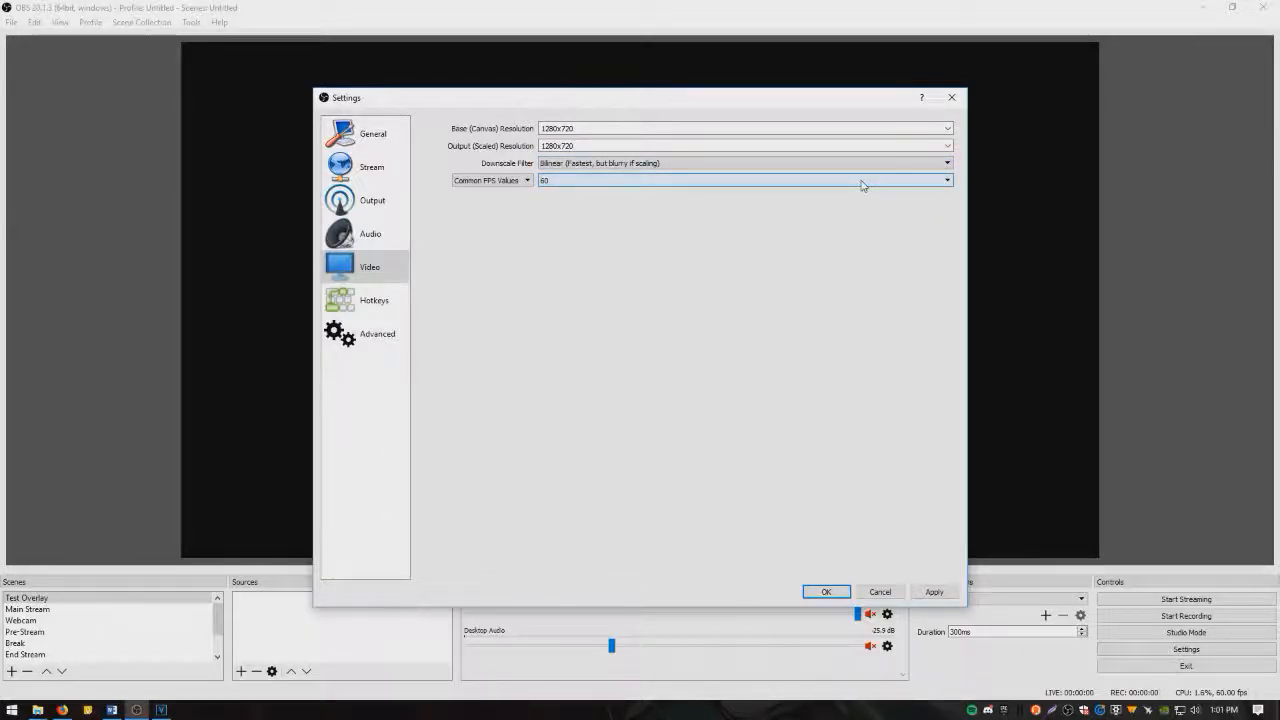
# Step: Try a common FPS value of 30, and set it back to 60
pyautogui.click(860, 186)
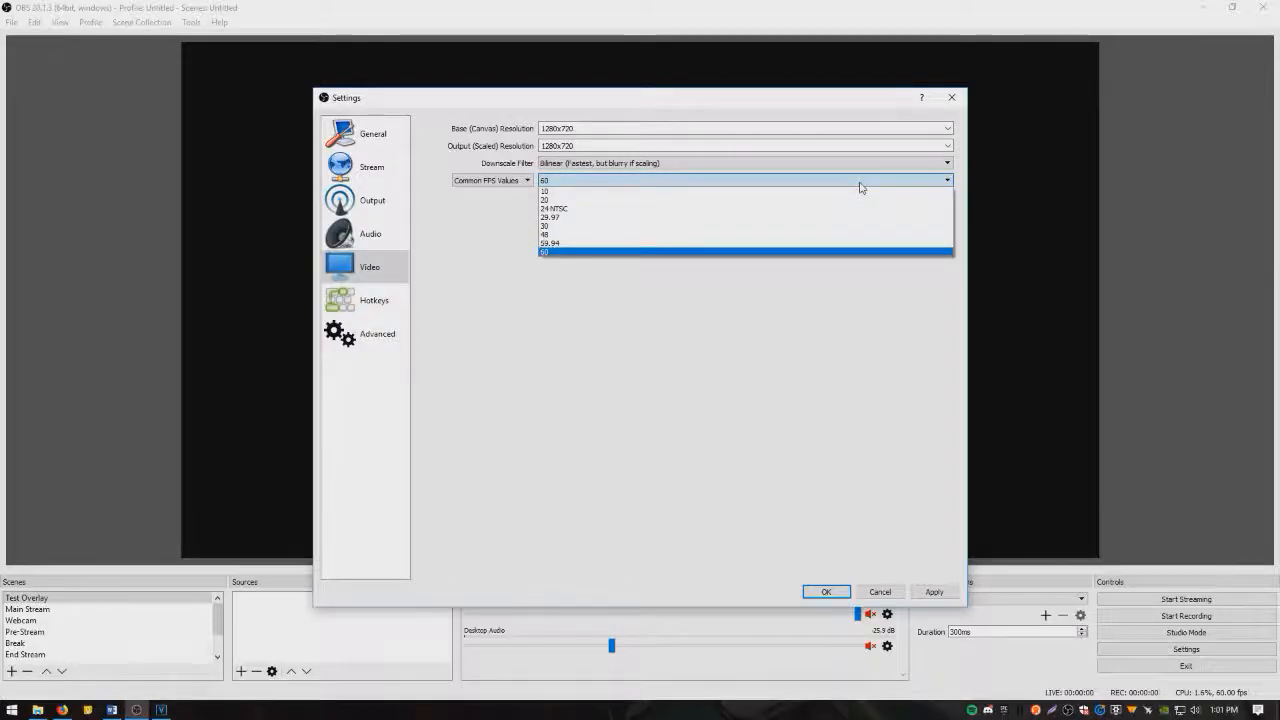
pyautogui.click(806, 226)
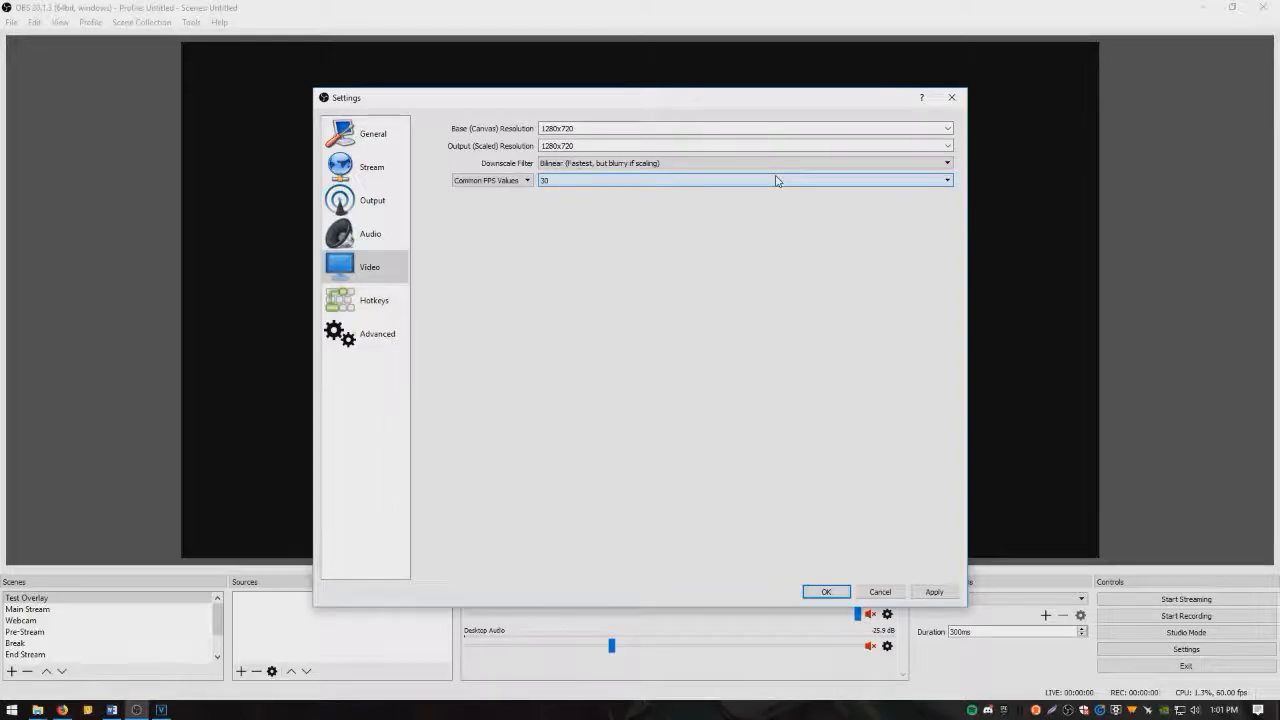
pyautogui.click(781, 185)
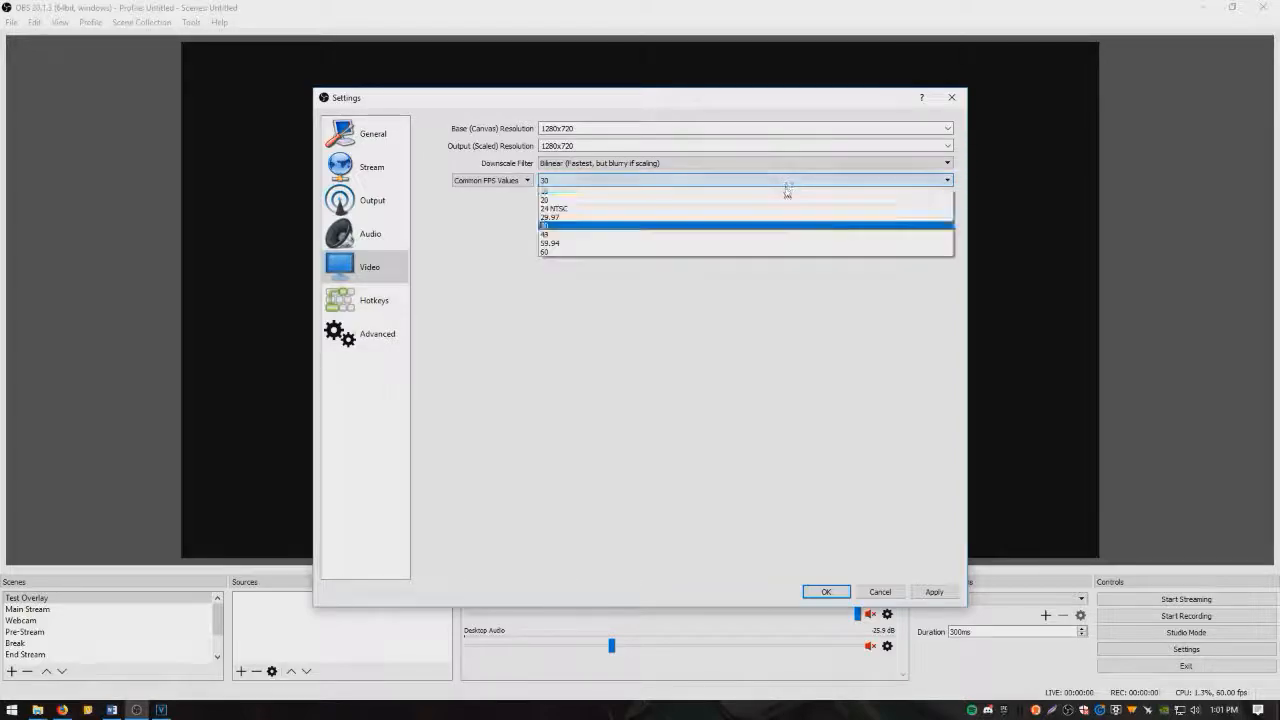
pyautogui.click(797, 246)
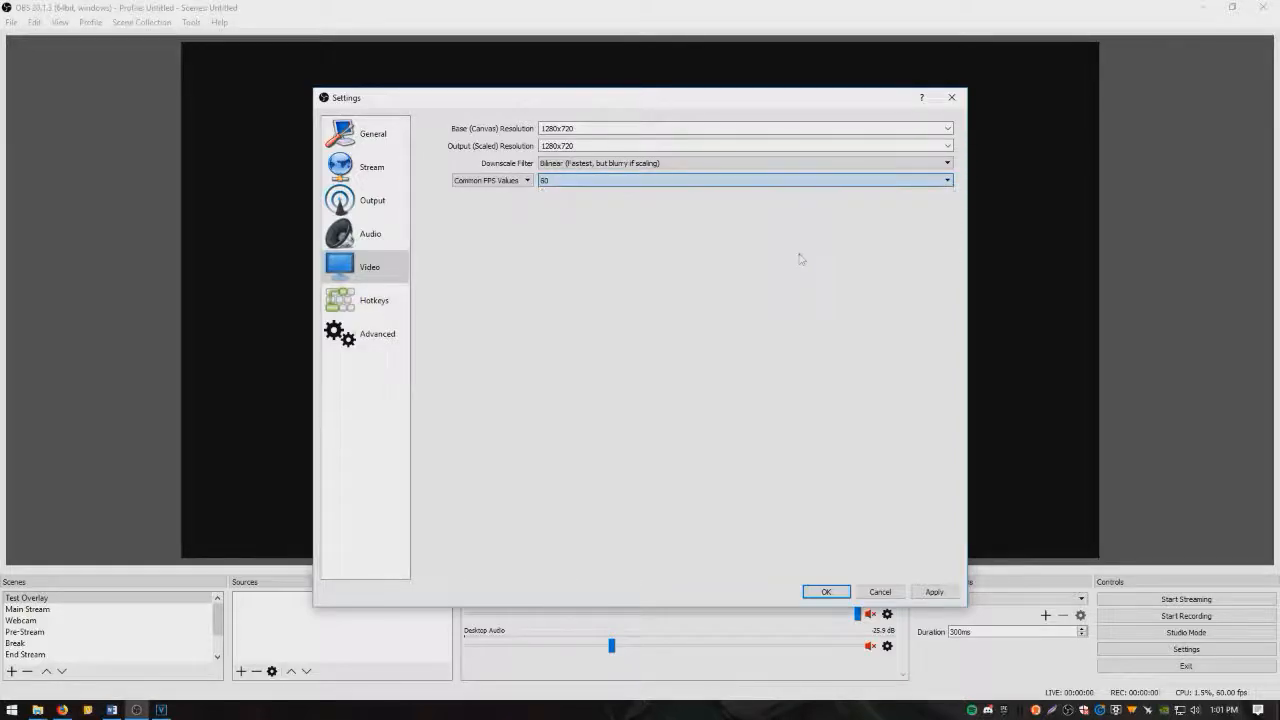
# Step: Apply the video settings and close the settings dialog
pyautogui.click(933, 591)
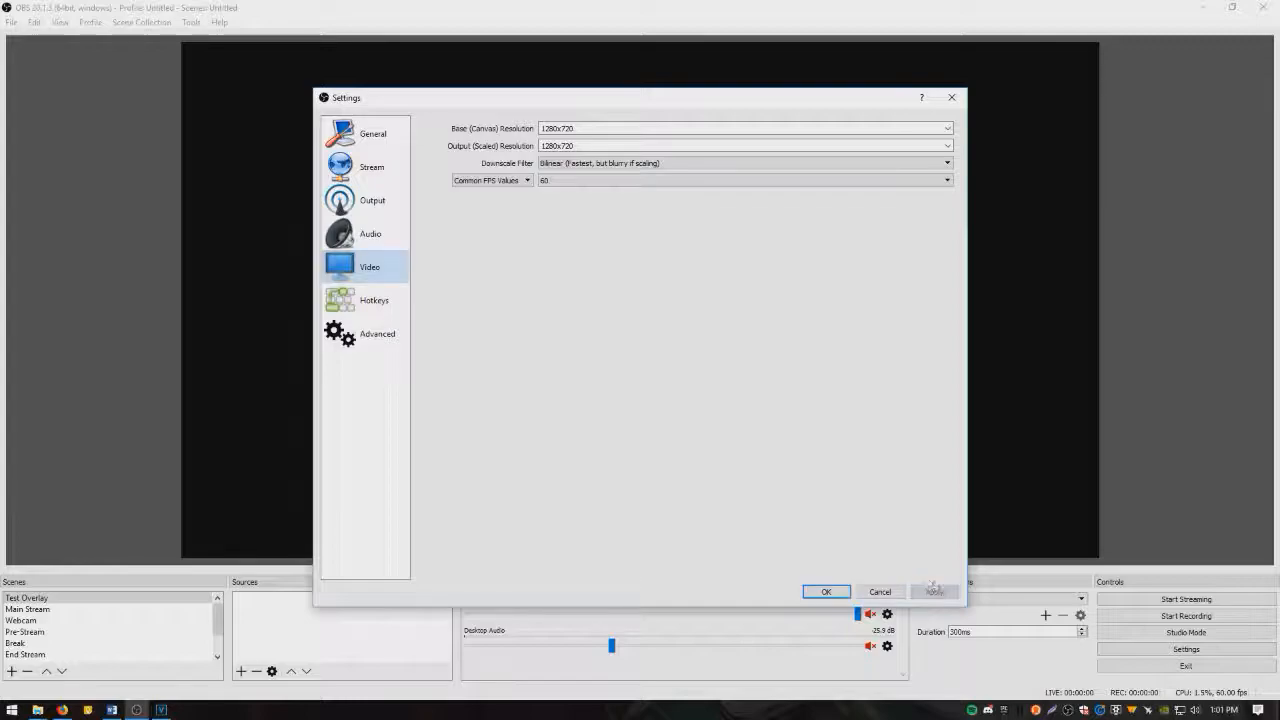
pyautogui.click(829, 591)
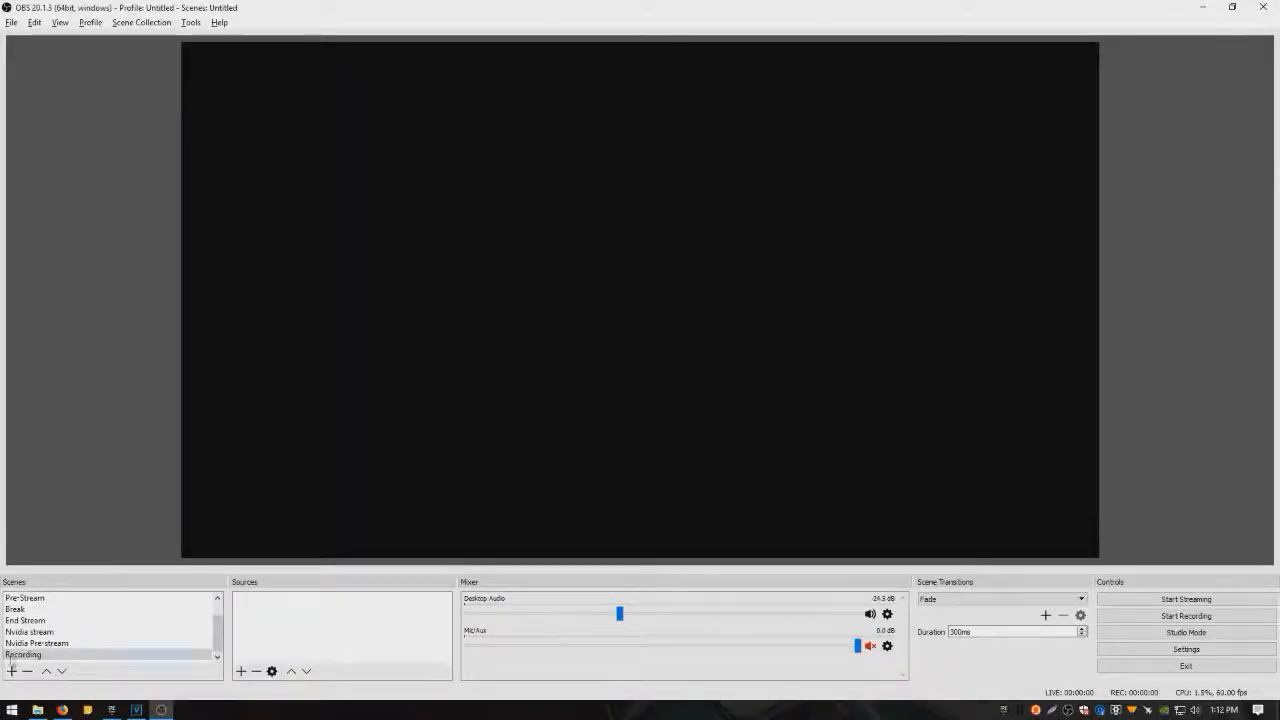
# Step: Add a new scene named Test Overlay
pyautogui.click(12, 671)
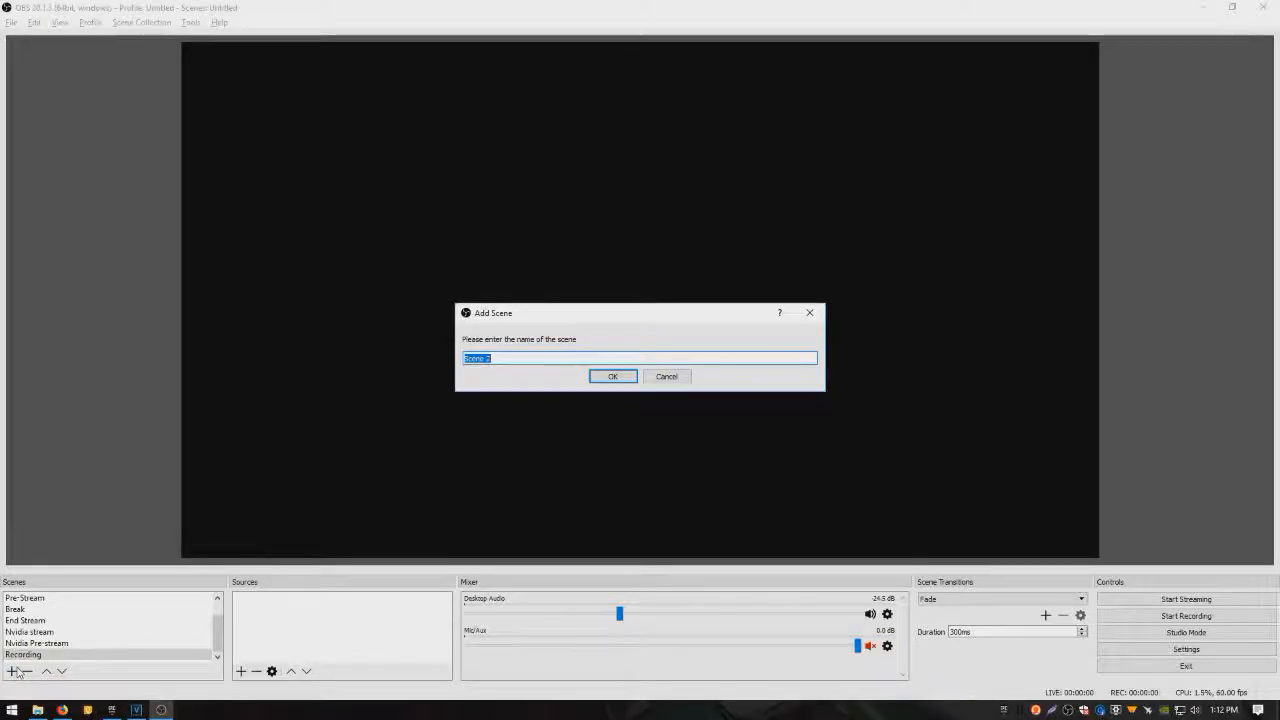
pyautogui.write('Test Overlay')
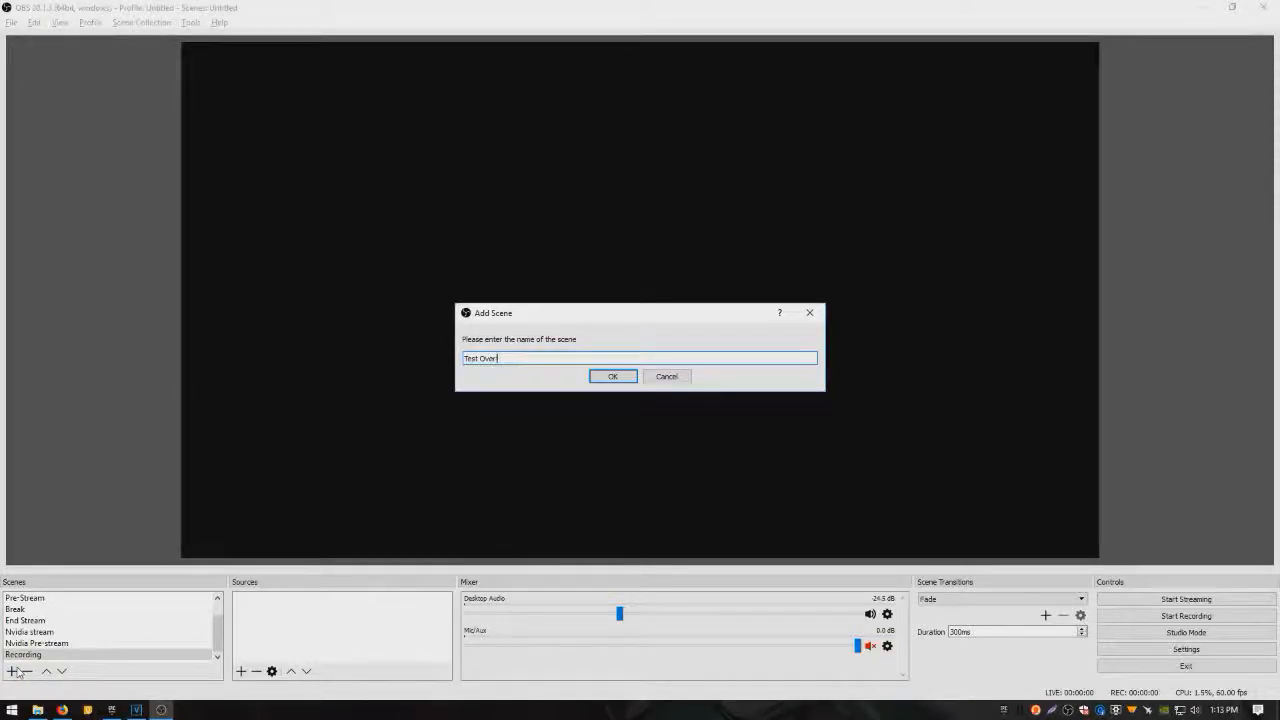
pyautogui.click(612, 376)
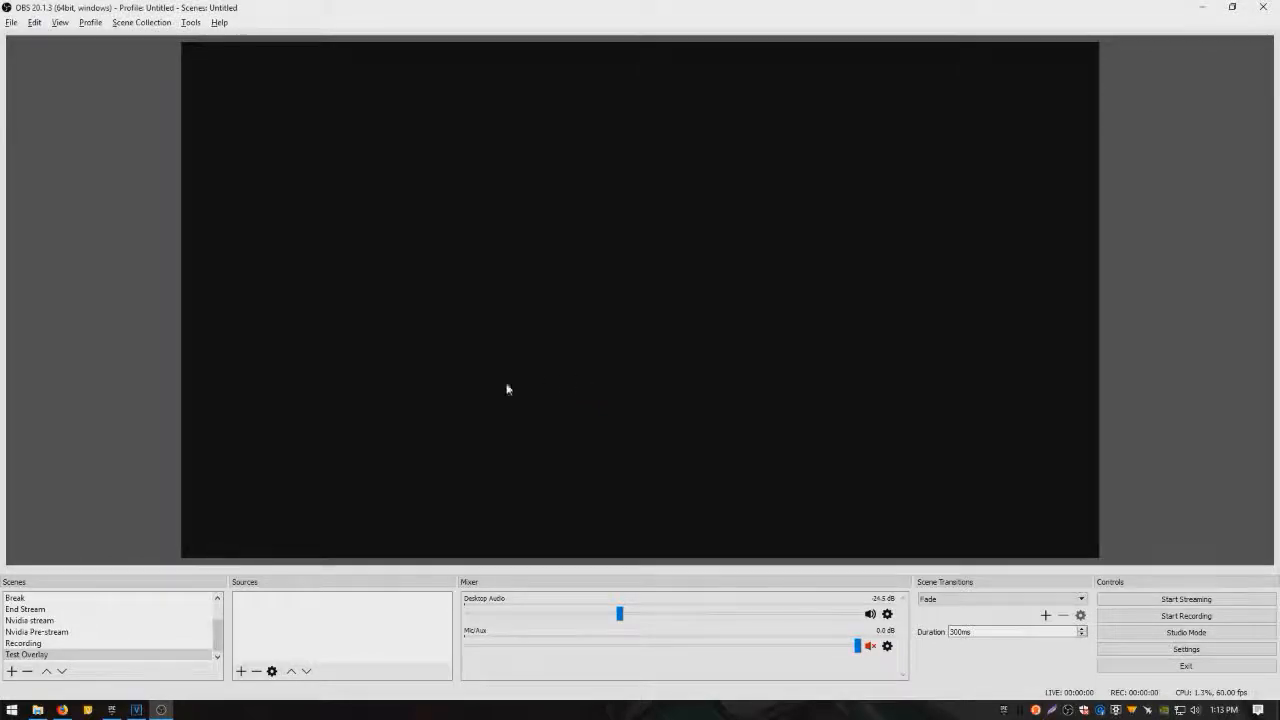
pyautogui.click(240, 672)
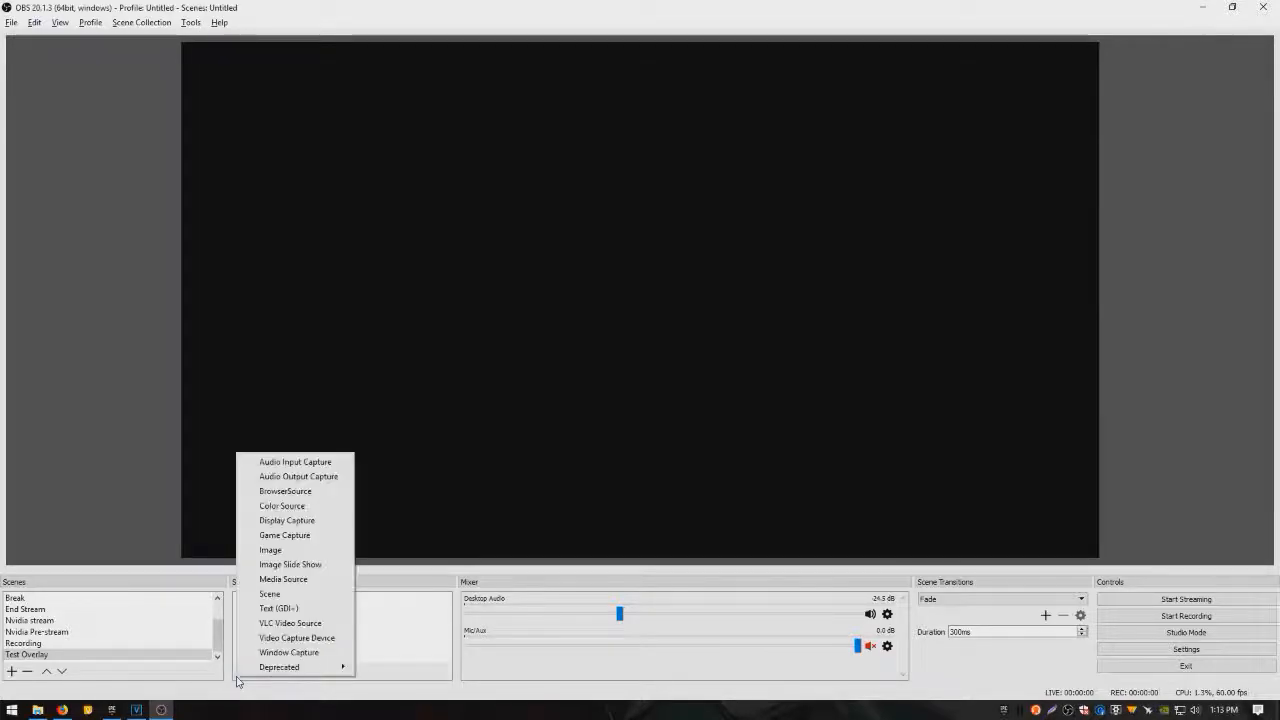
pyautogui.rightClick(389, 622)
pyautogui.moveTo(473, 533)
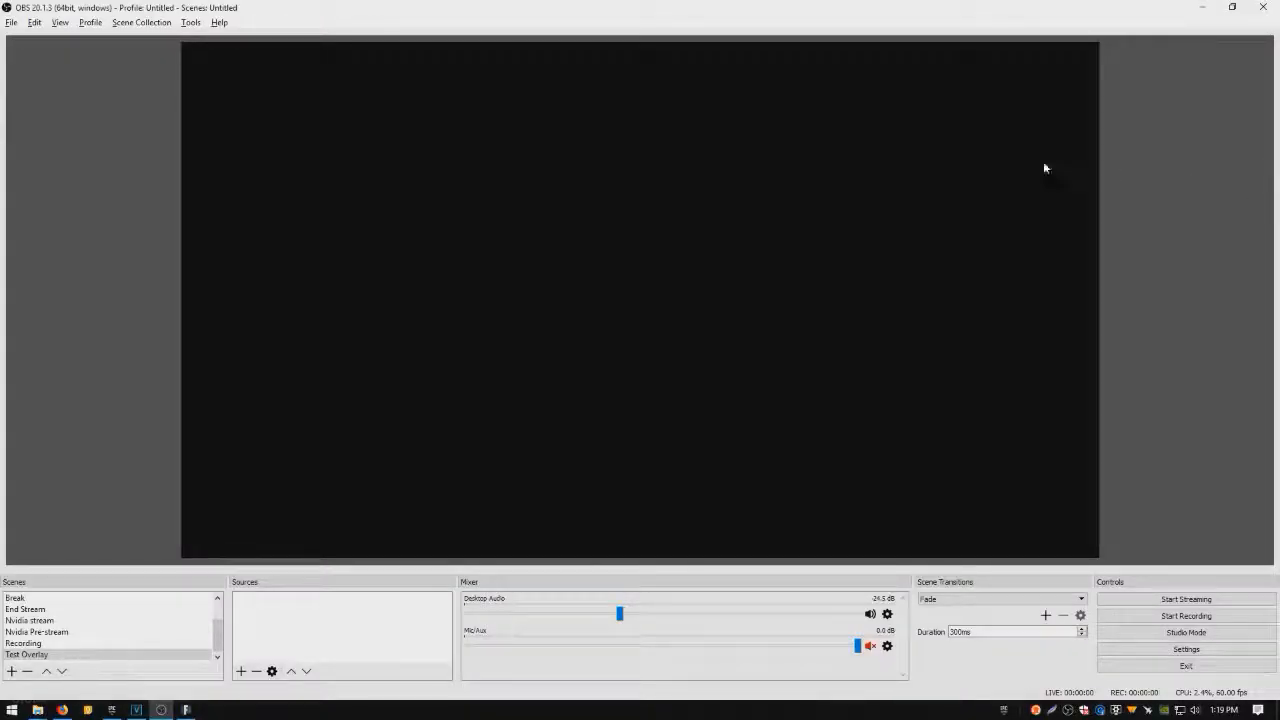
# Step: Add a new Image source named test-overlay to the Test Overlay scene
pyautogui.rightClick(337, 628)
pyautogui.moveTo(385, 530)
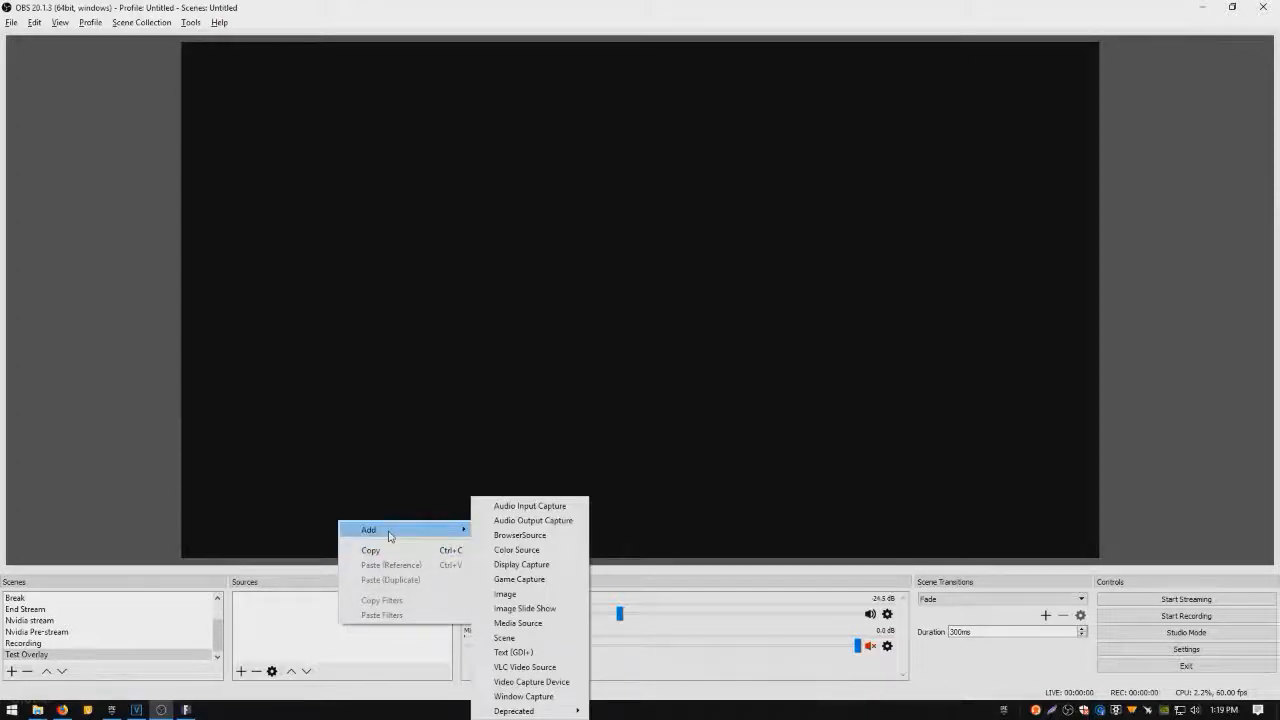
pyautogui.click(510, 594)
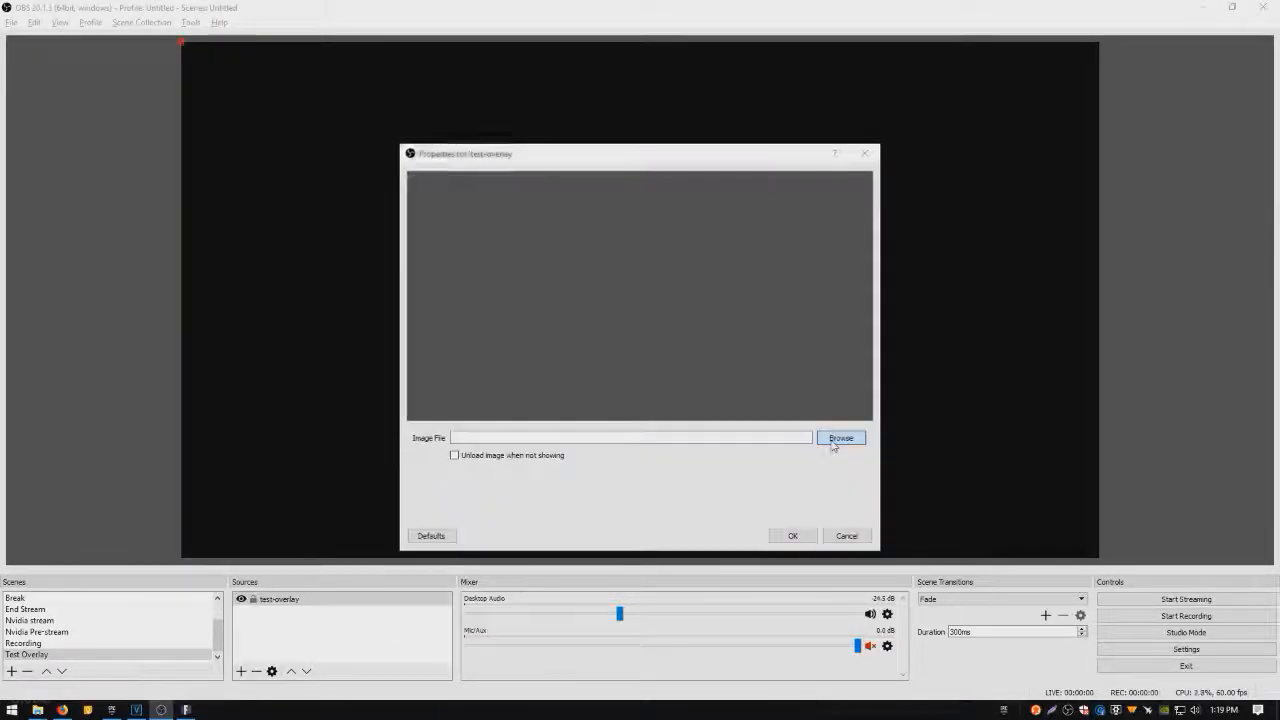
# Step: Load the image GFE_OL_1920x1080_noBlk_cam_large_left_top_center_name_center from the Test Overlays folder into the test-overlay source
pyautogui.click(840, 438)
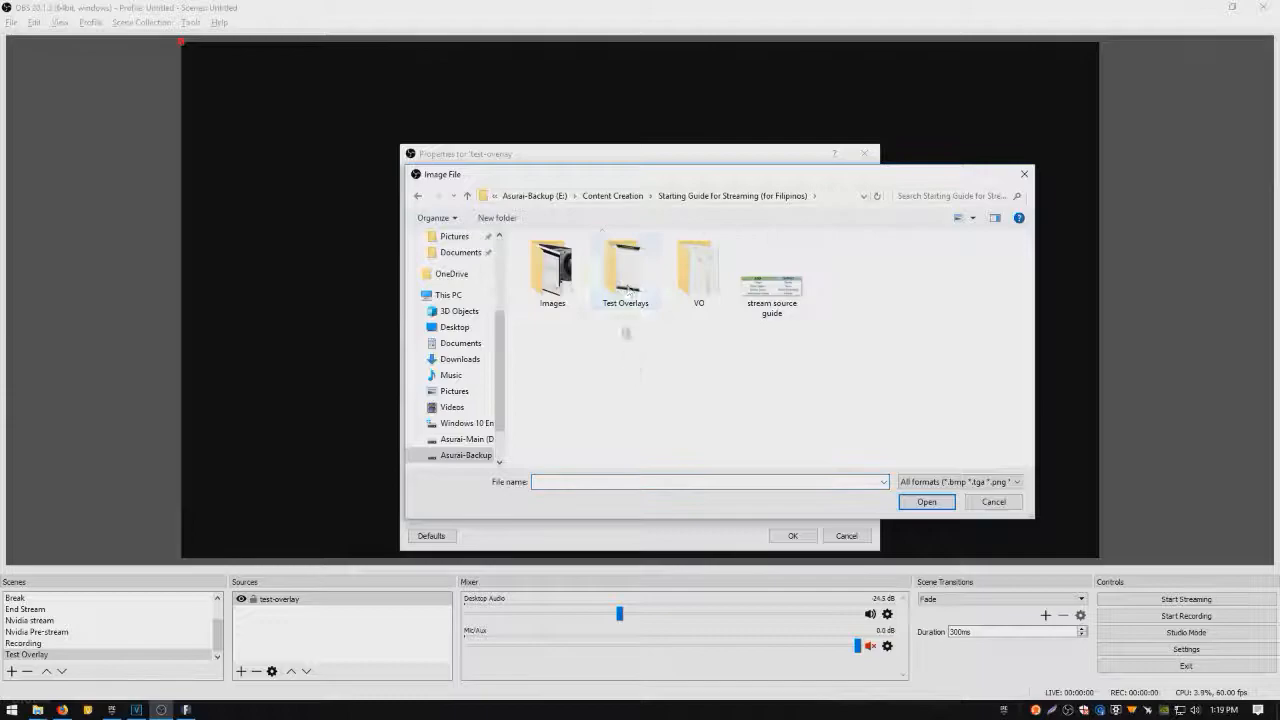
pyautogui.doubleClick(628, 275)
pyautogui.click(509, 240)
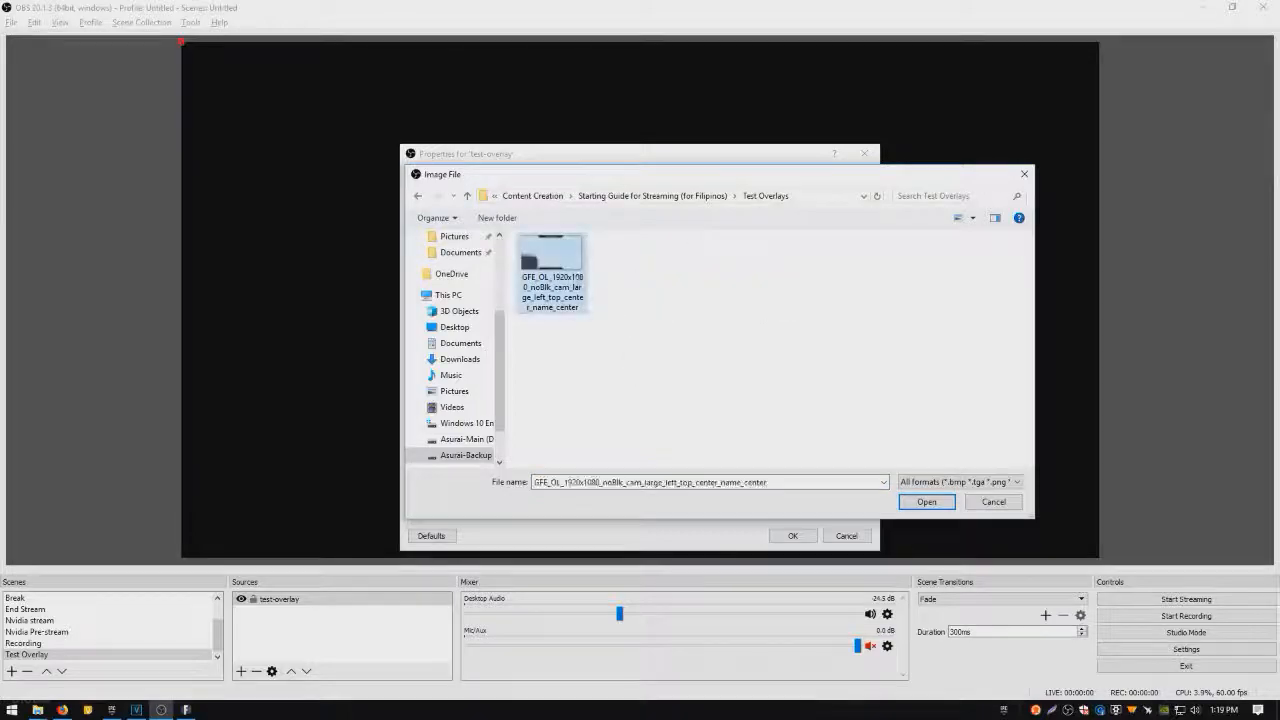
pyautogui.click(926, 501)
pyautogui.click(795, 536)
# Step: Add a new Game Capture source named test-fortnite to the Test Overlay scene
pyautogui.rightClick(370, 621)
pyautogui.moveTo(450, 526)
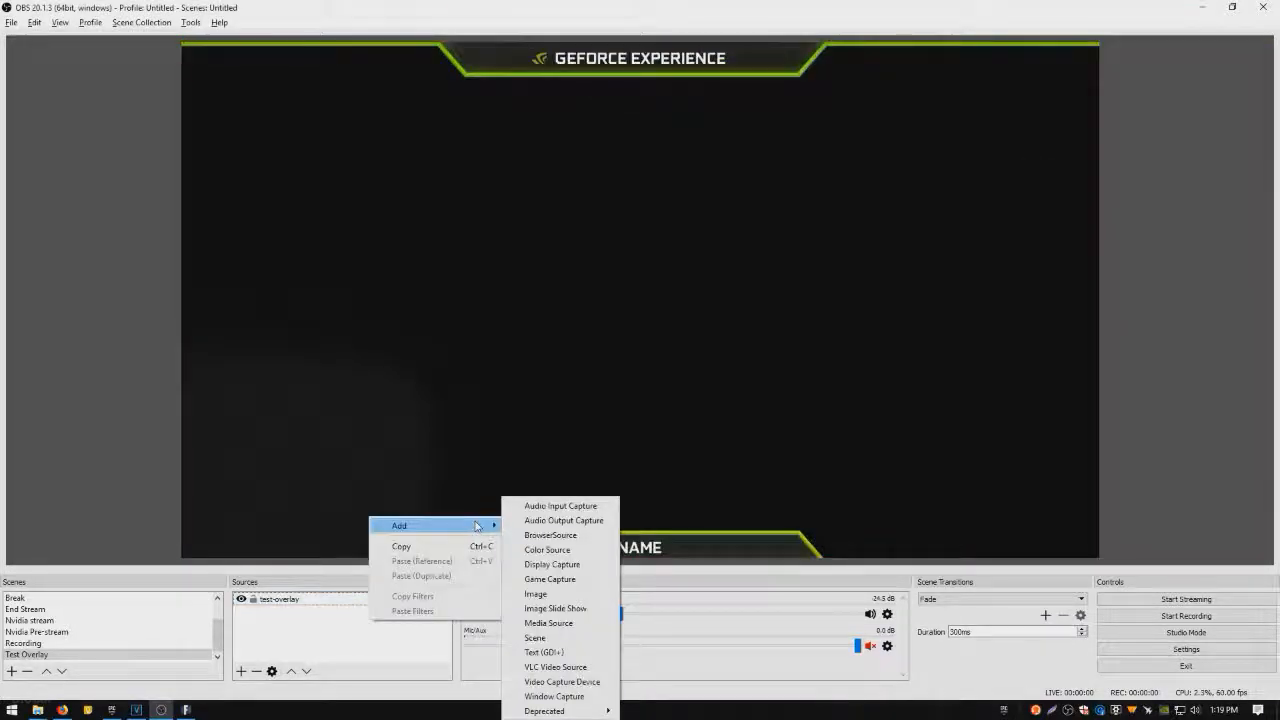
pyautogui.click(565, 579)
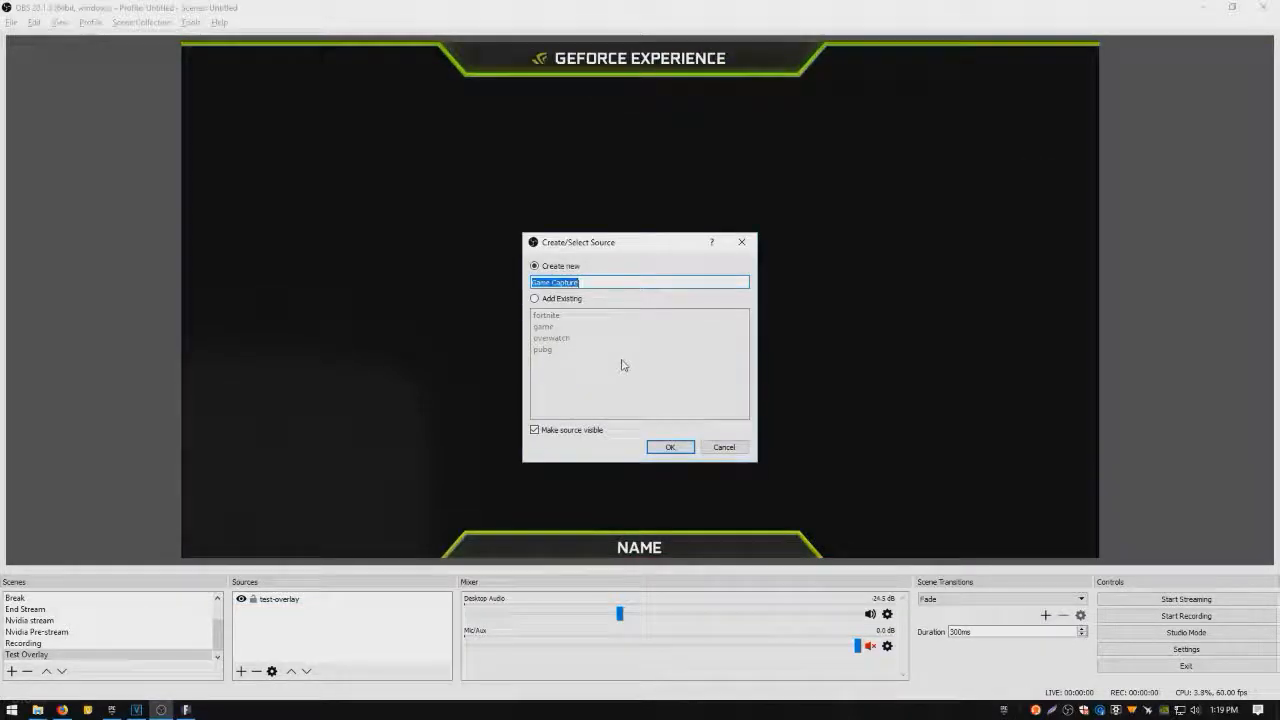
pyautogui.write('test fil')
pyautogui.write('tnite')
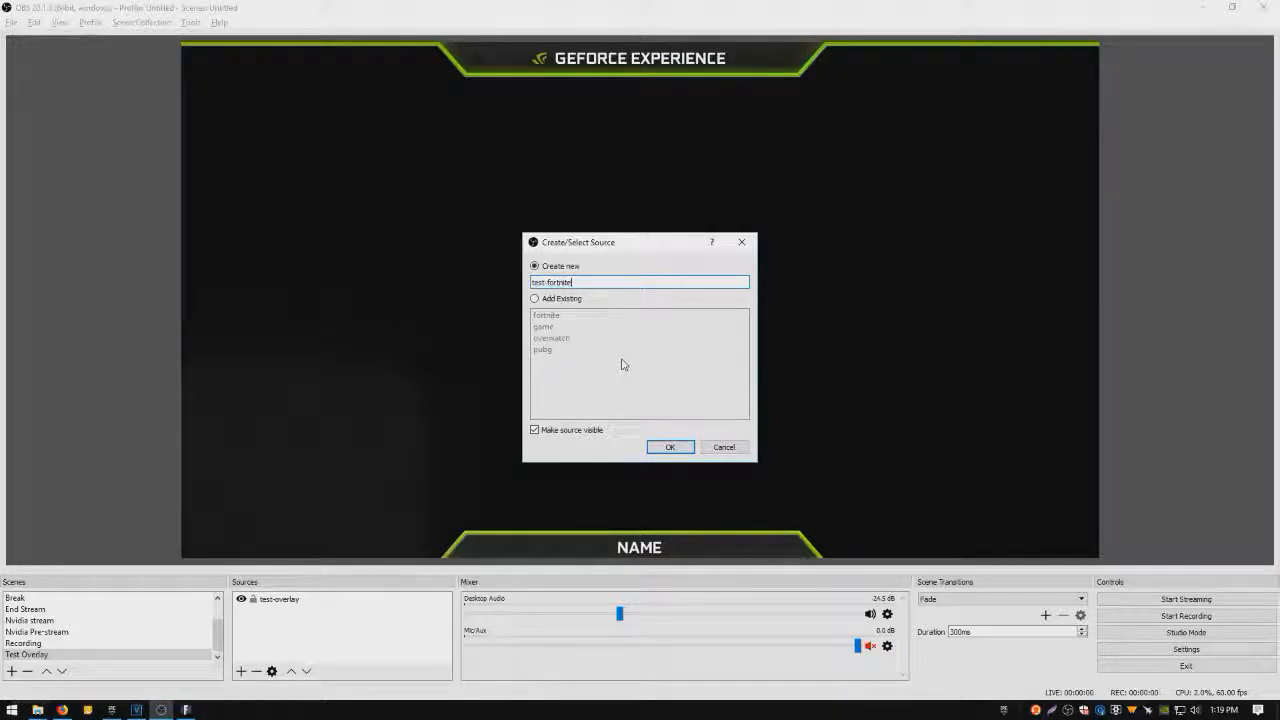
pyautogui.click(680, 451)
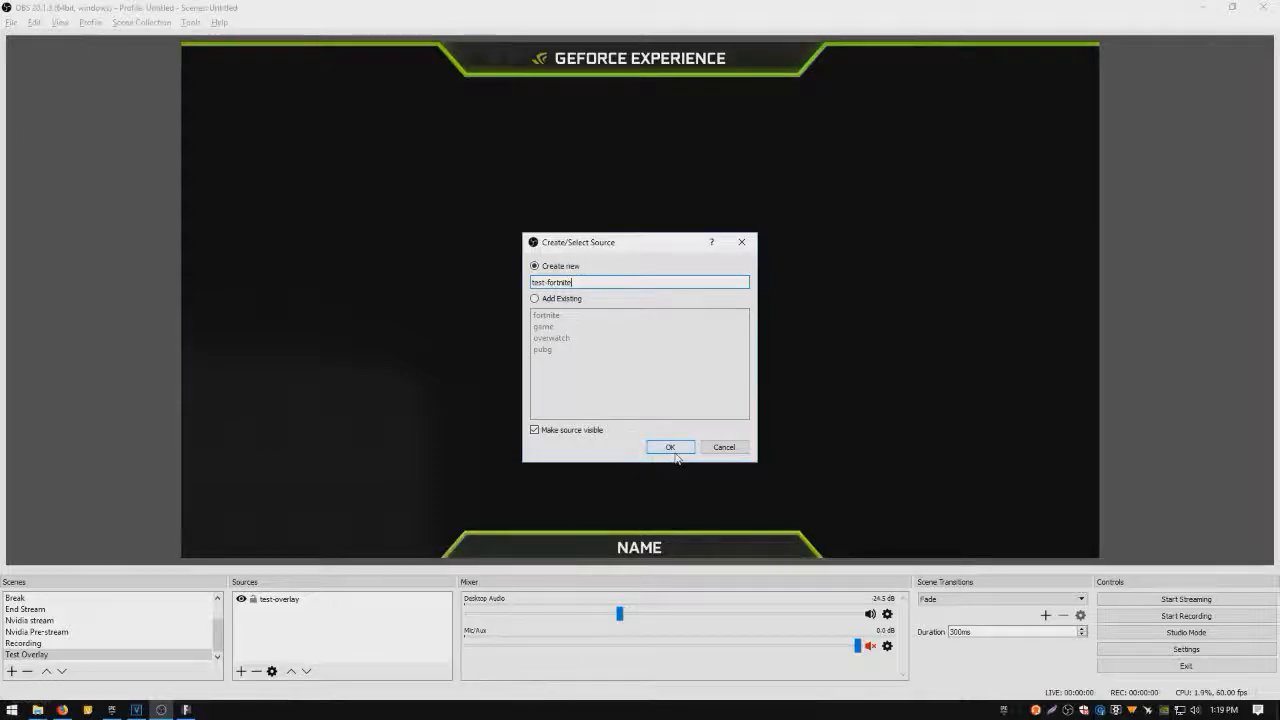
# Step: Set test-fortnite to capture the specific window [FortniteClient-Win64-Shipping.exe]: Fortnite and disable its cursor capture
pyautogui.click(662, 420)
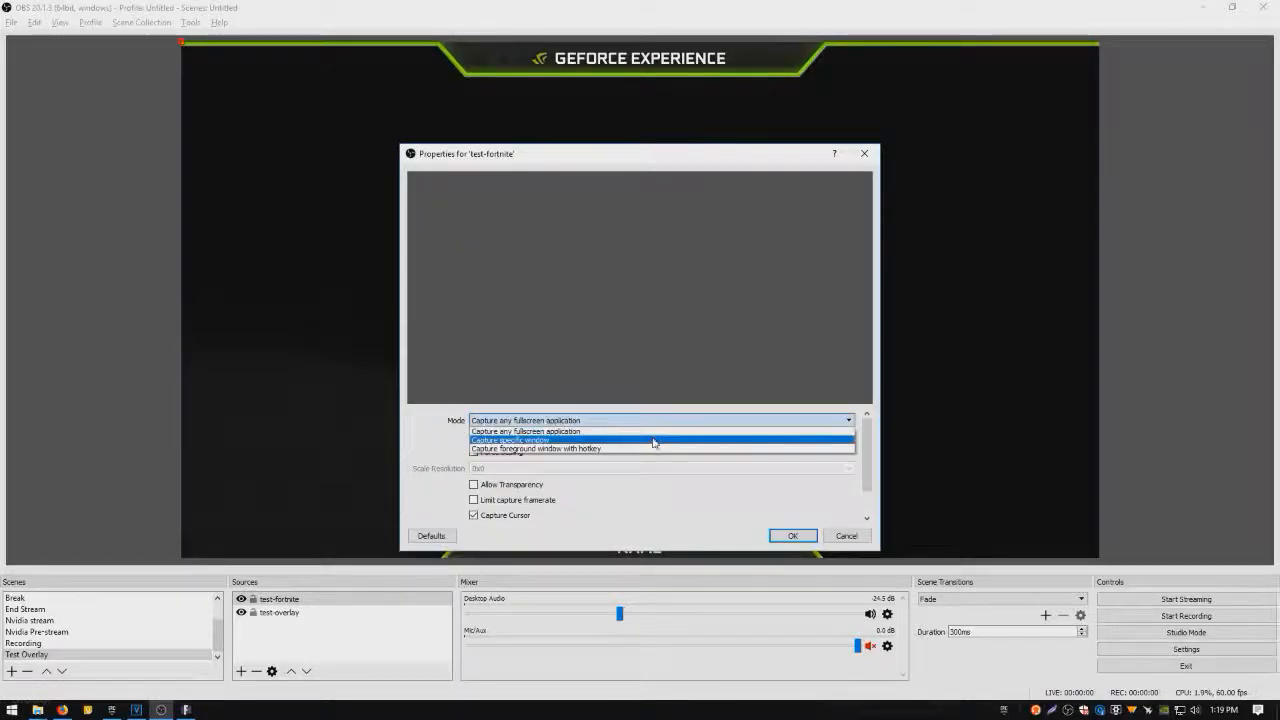
pyautogui.click(654, 443)
pyautogui.click(670, 404)
pyautogui.click(620, 425)
pyautogui.click(492, 516)
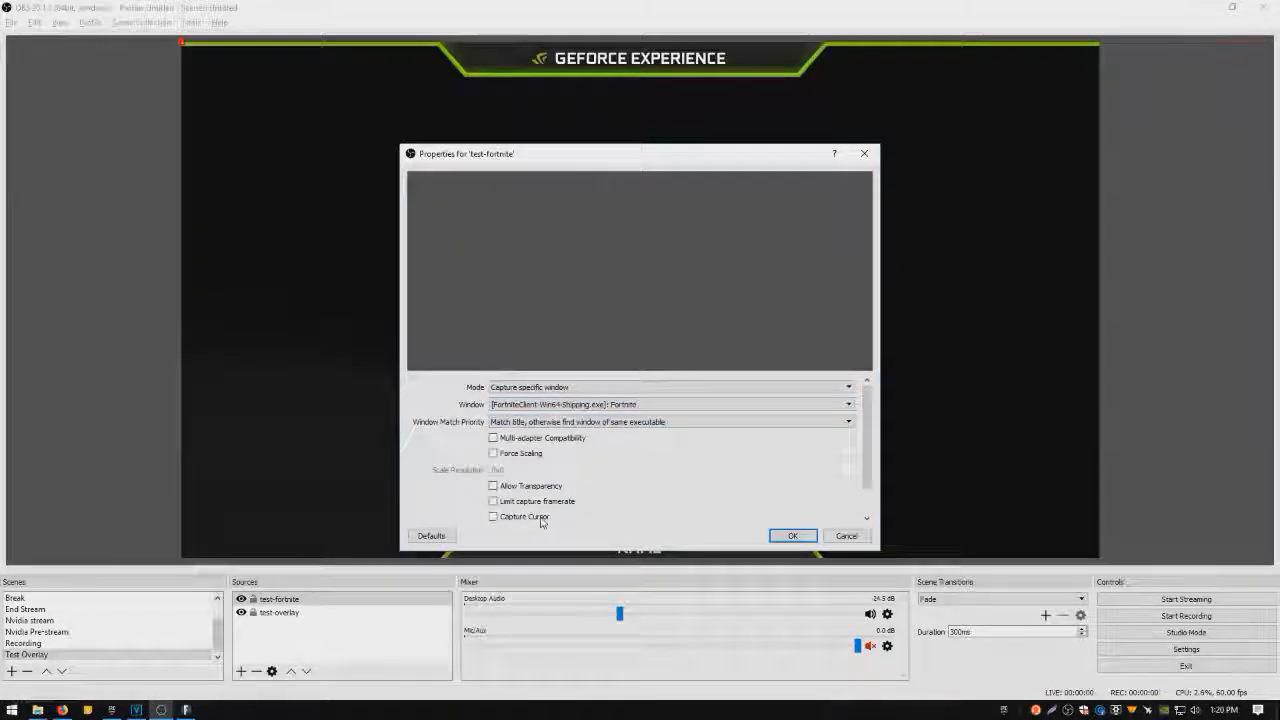
pyautogui.click(792, 536)
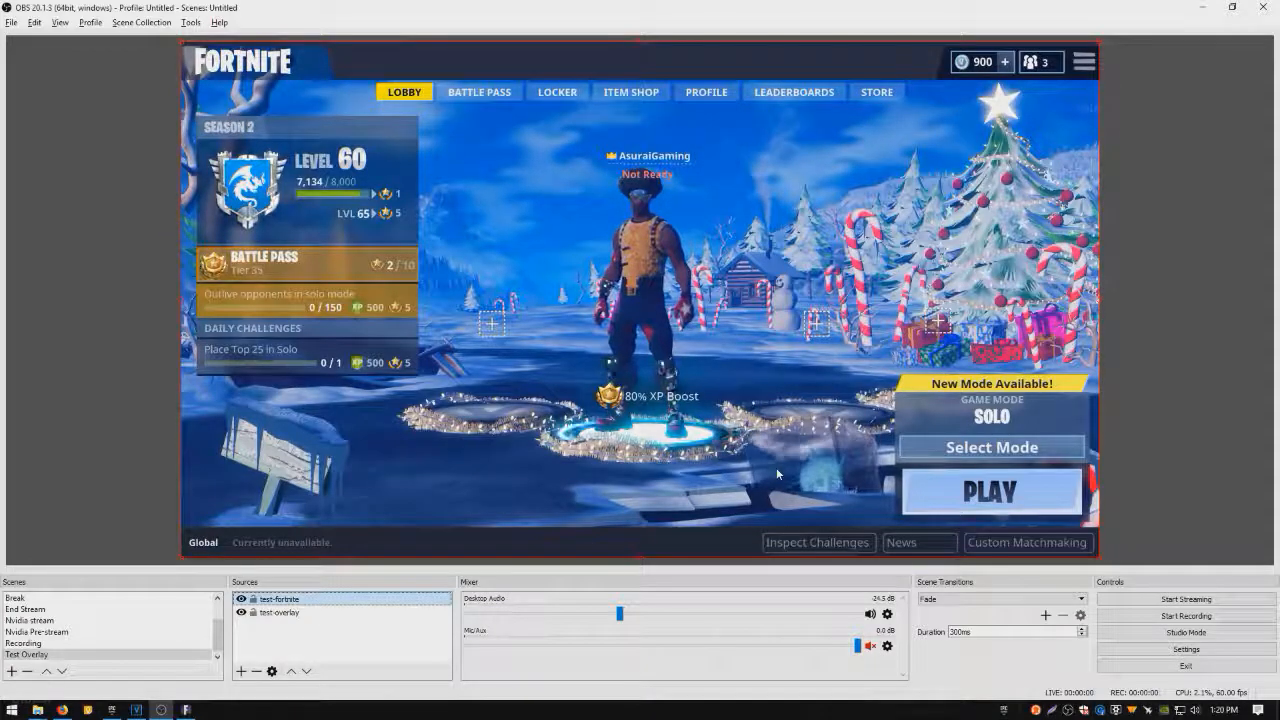
# Step: Switch to the Streamlabs dashboard in Firefox, copy the Alert Box widget URL, and return to OBS
pyautogui.click(62, 709)
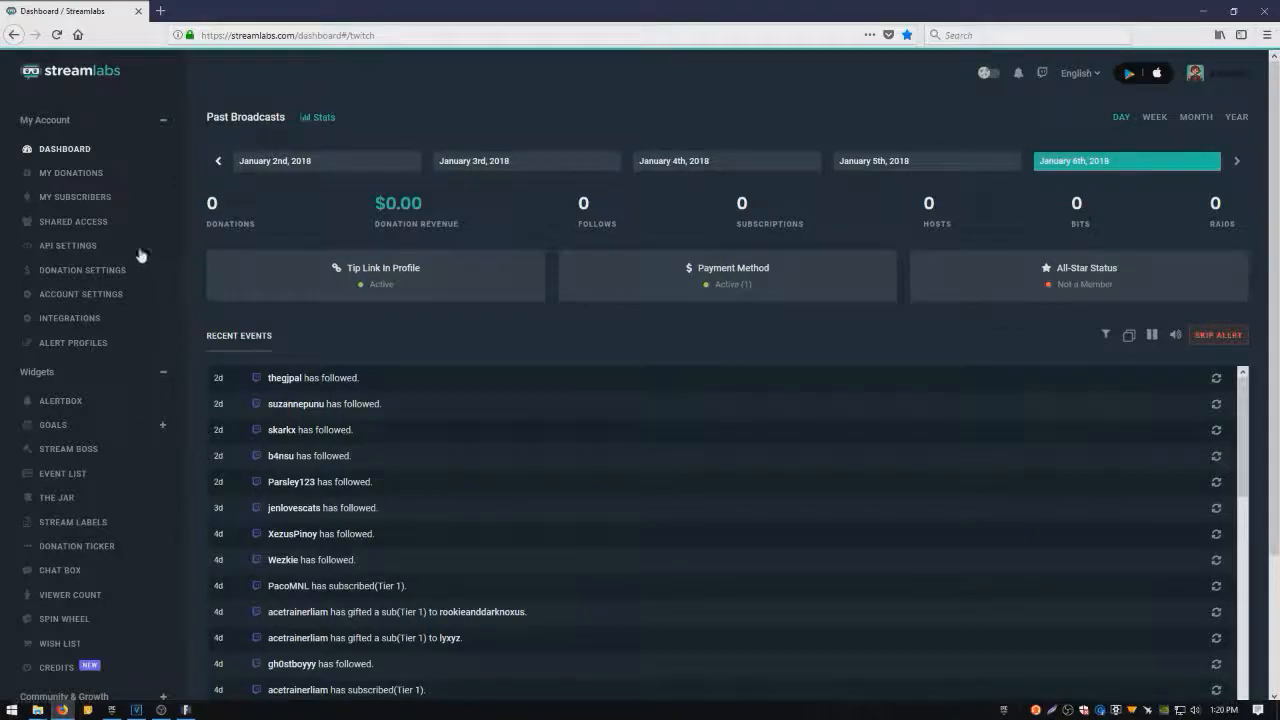
pyautogui.click(80, 401)
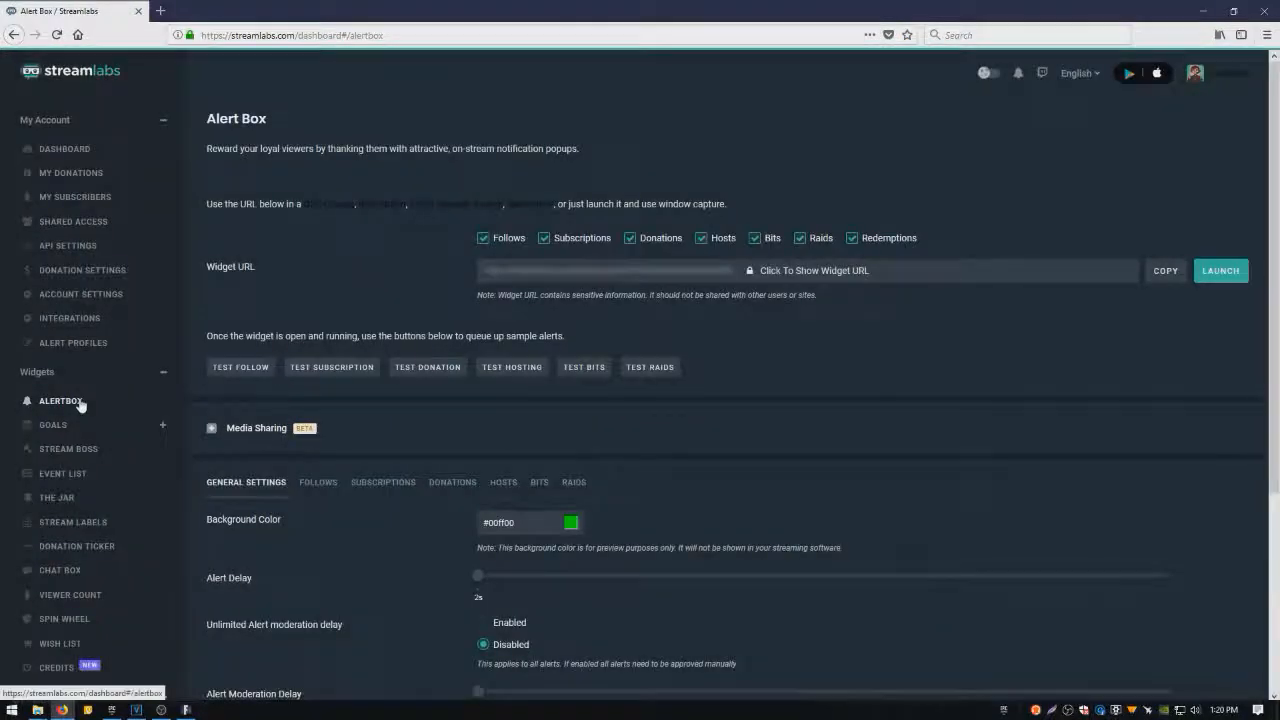
pyautogui.click(1163, 272)
pyautogui.click(1163, 272)
pyautogui.click(1163, 272)
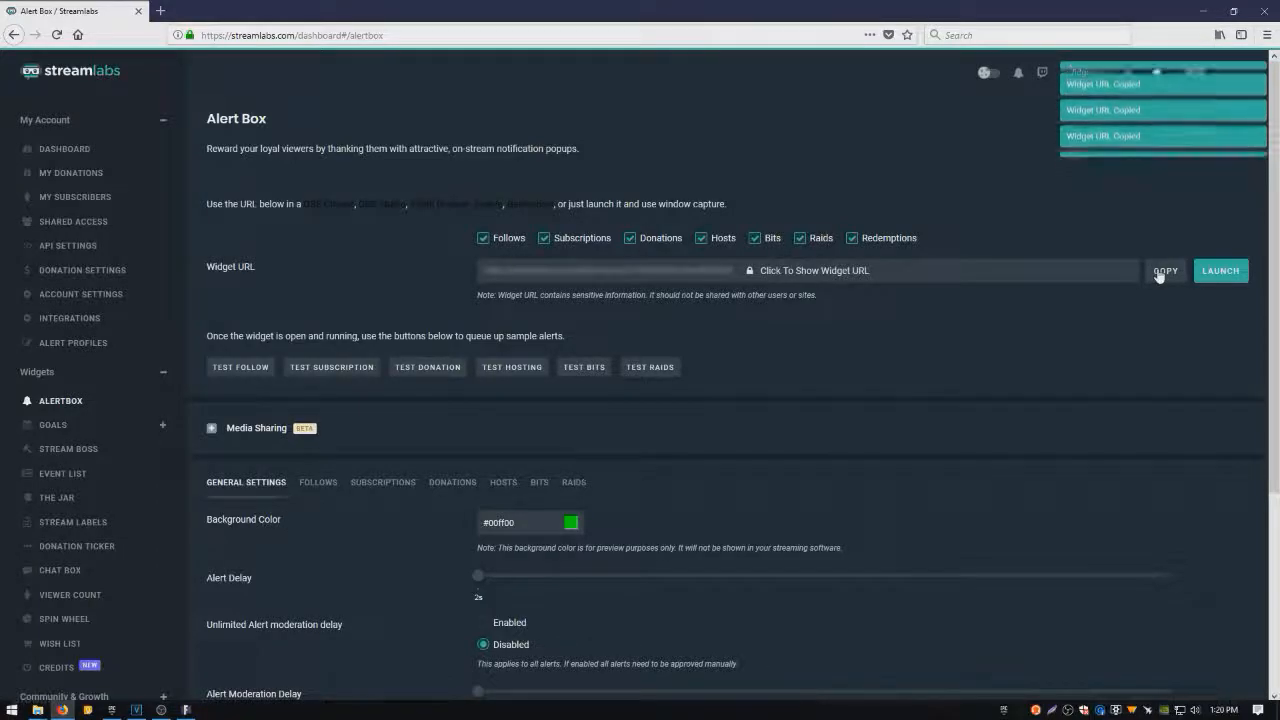
pyautogui.click(1199, 10)
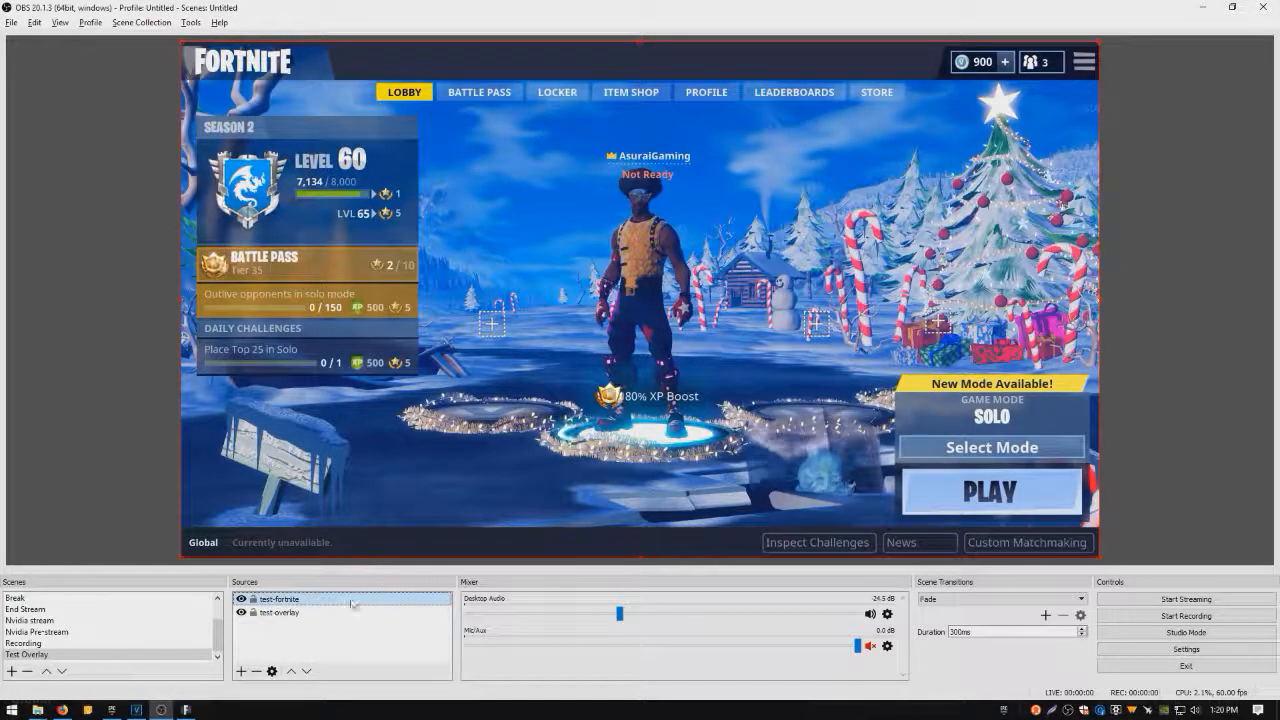
# Step: Add a new BrowserSource named test-notifications to the Test Overlay scene
pyautogui.rightClick(326, 634)
pyautogui.moveTo(388, 540)
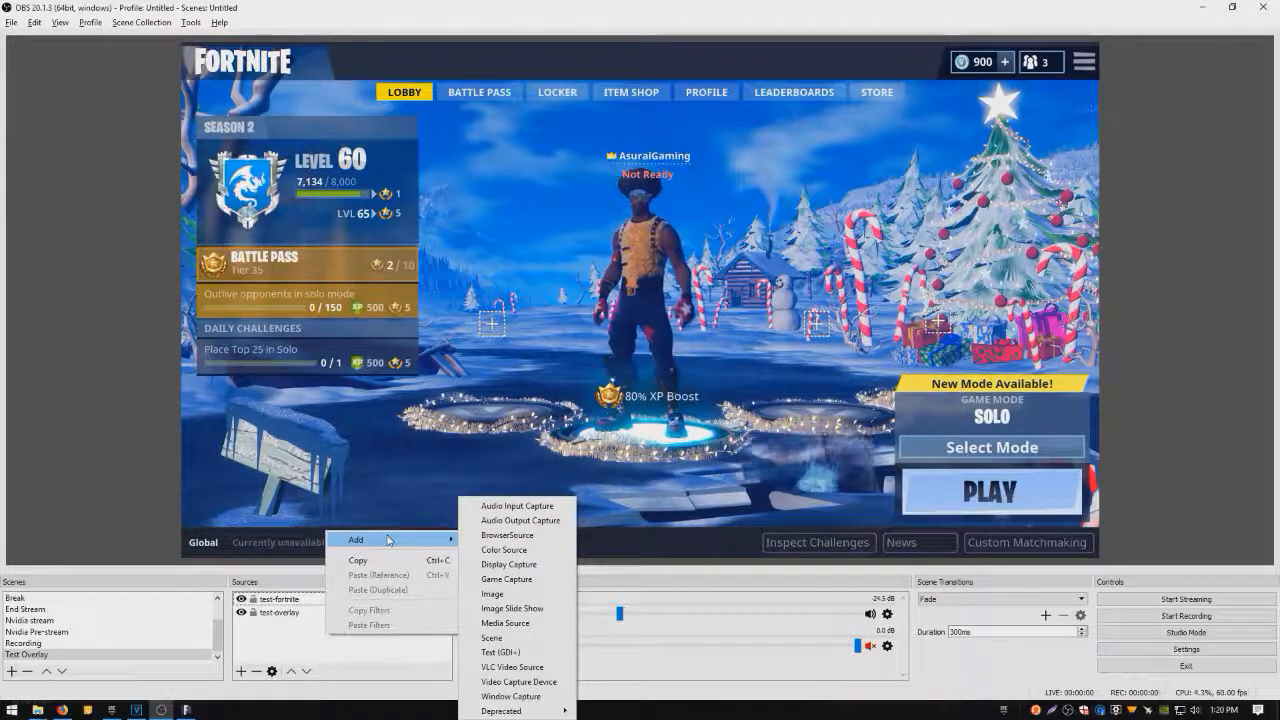
pyautogui.click(507, 535)
pyautogui.write('test-notifications')
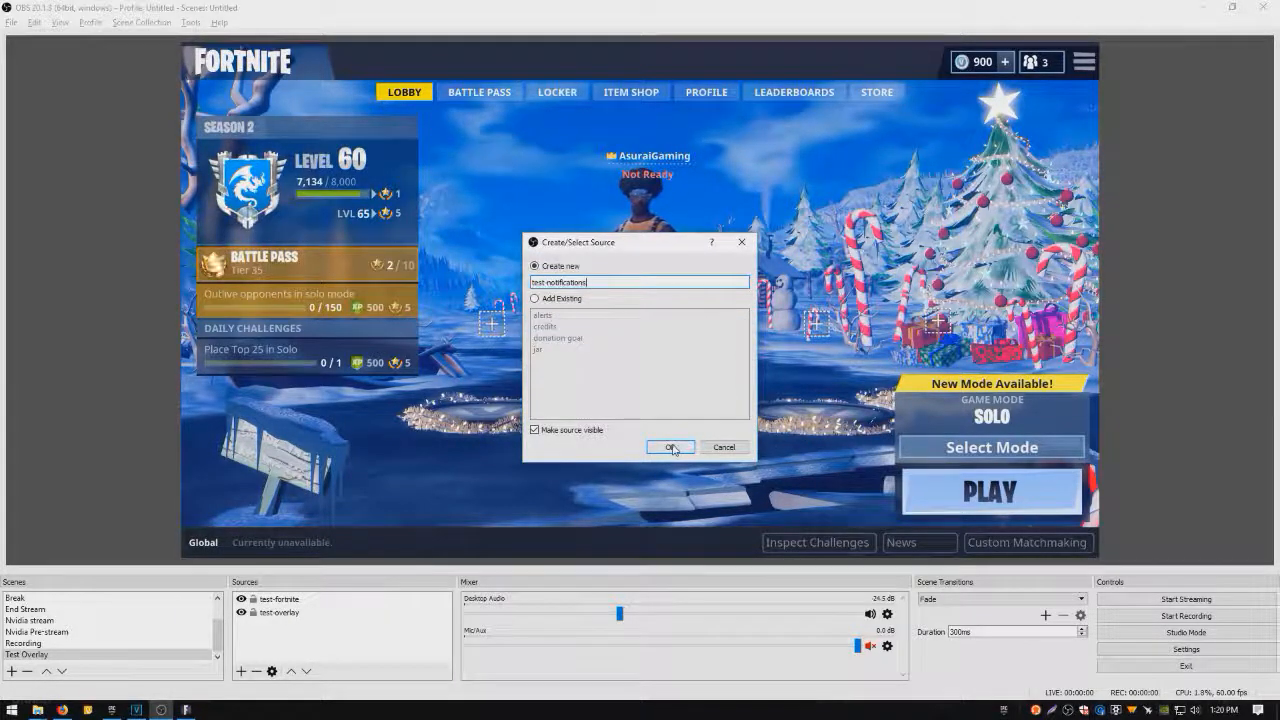
pyautogui.click(670, 446)
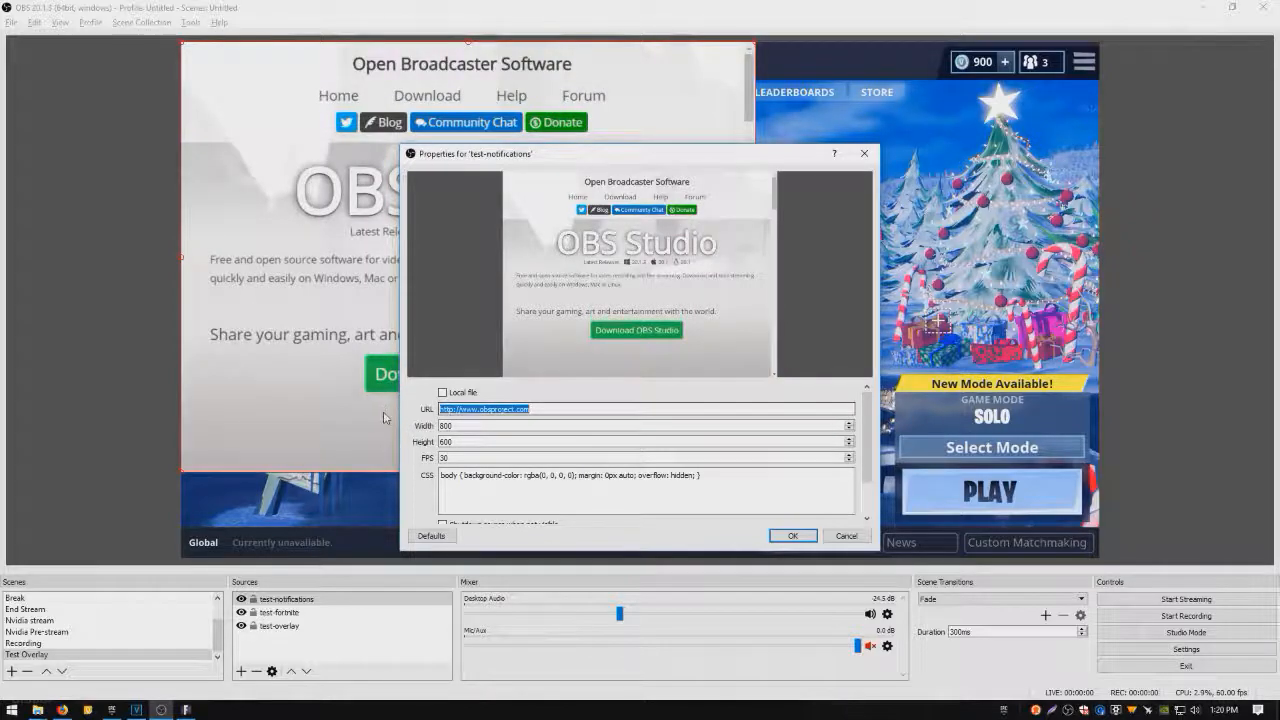
# Step: Paste the private Alert Box widget URL as the test-notifications source's URL and confirm its properties
pyautogui.rightClick(614, 410)
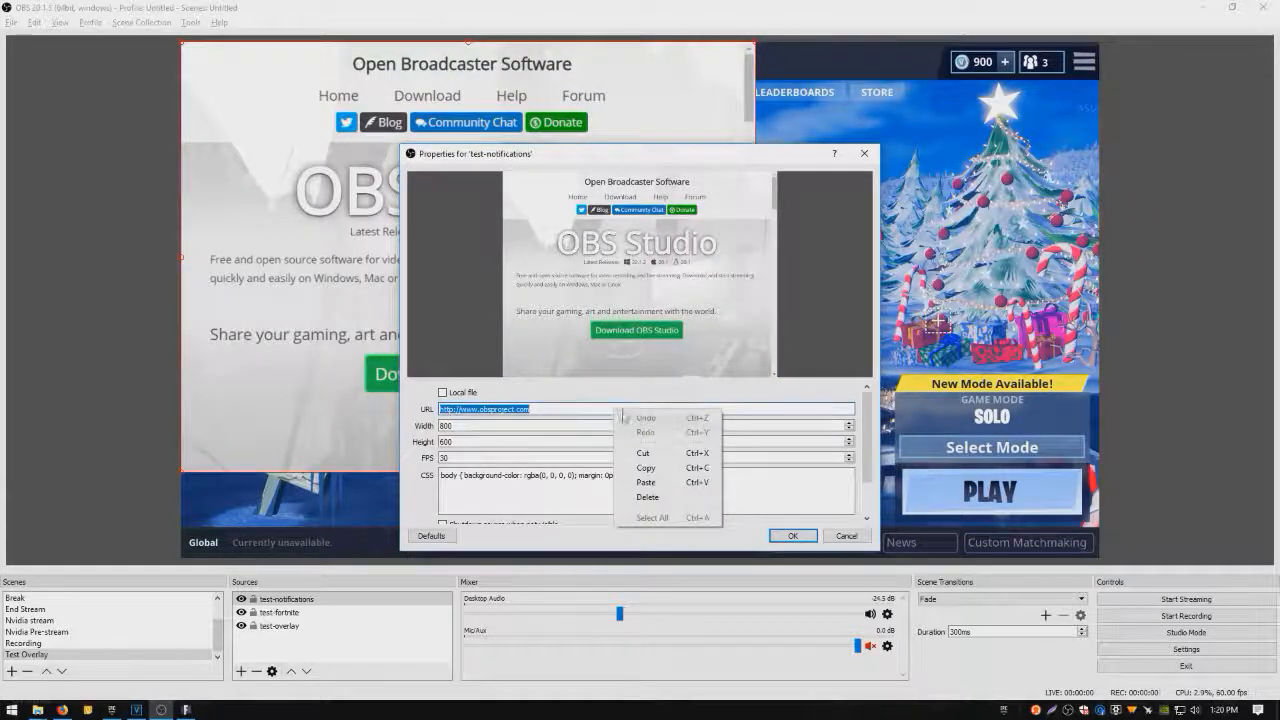
pyautogui.click(678, 486)
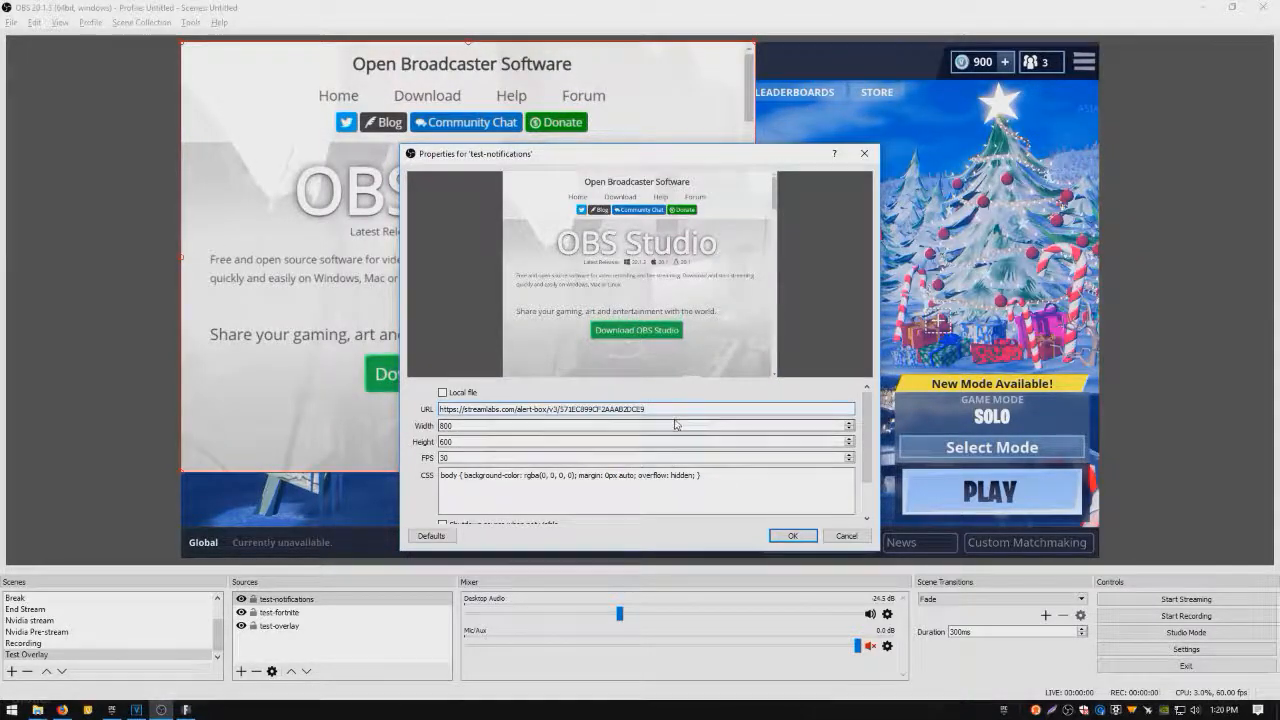
pyautogui.click(780, 540)
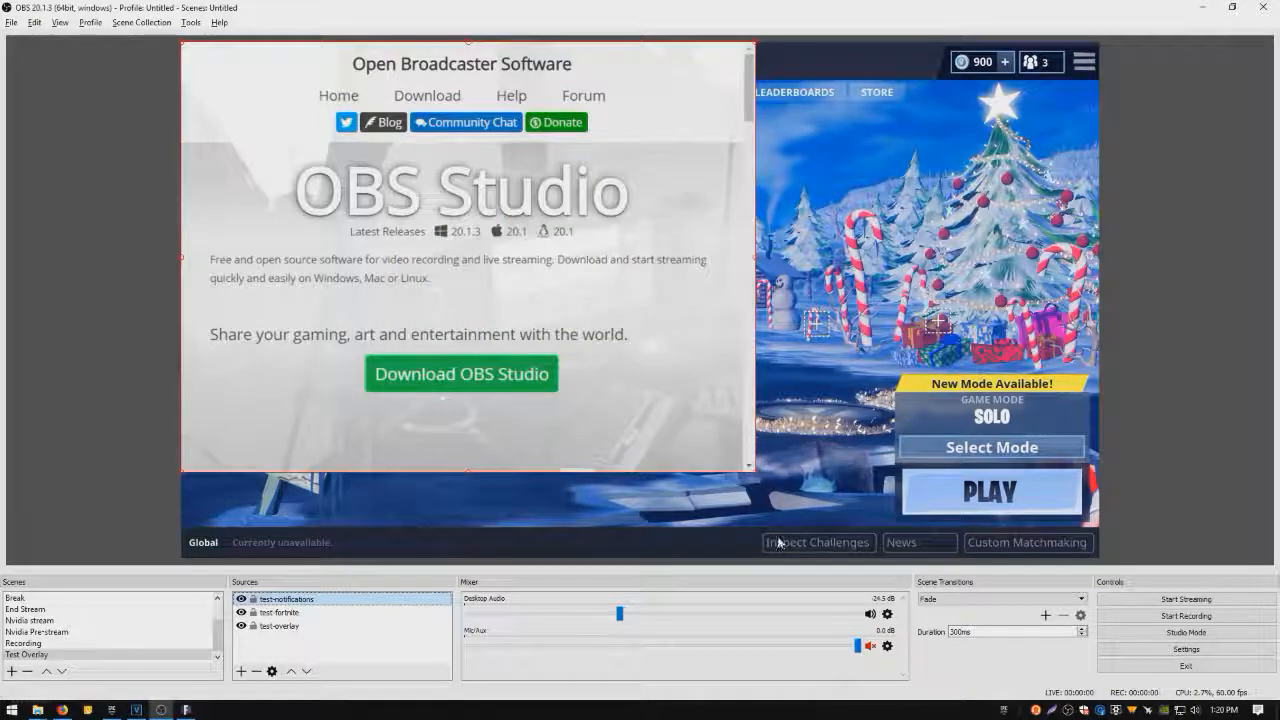
# Step: Shrink the test-notifications source to about half its size and move it slightly away from the canvas's upper-left corner
pyautogui.moveTo(755, 471); pyautogui.dragTo(497, 257)
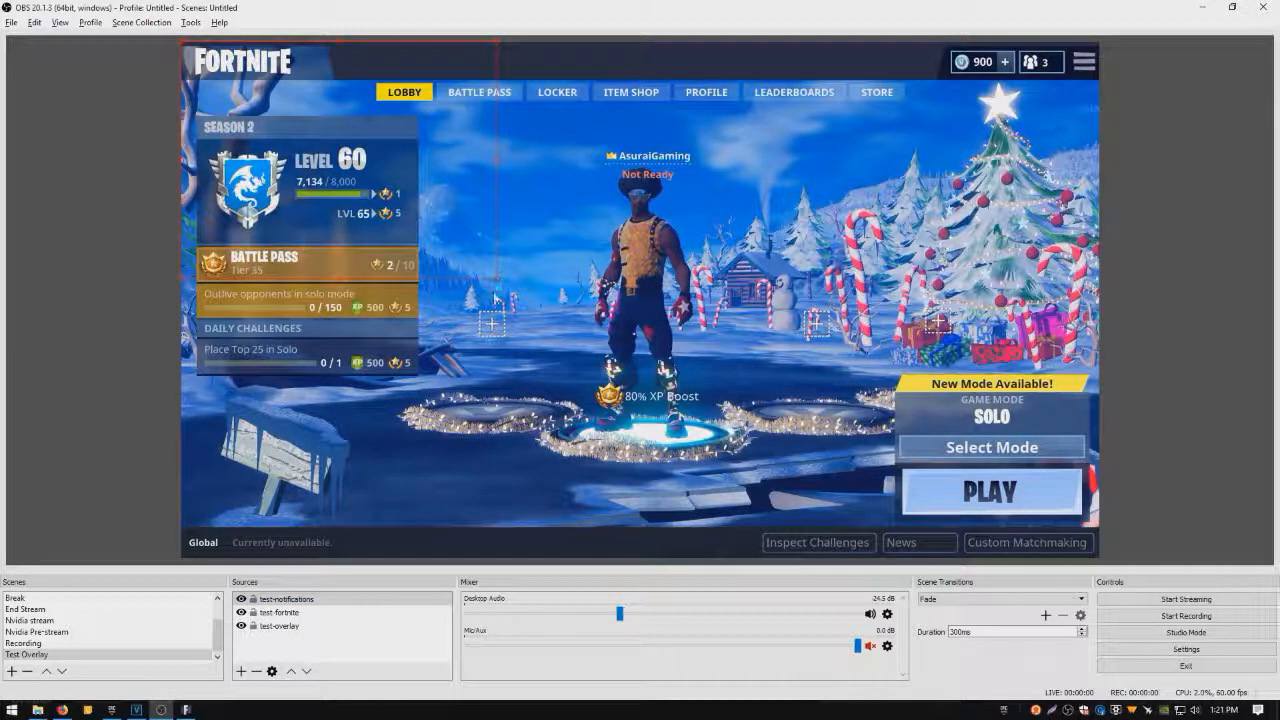
pyautogui.moveTo(553, 287); pyautogui.dragTo(597, 348)
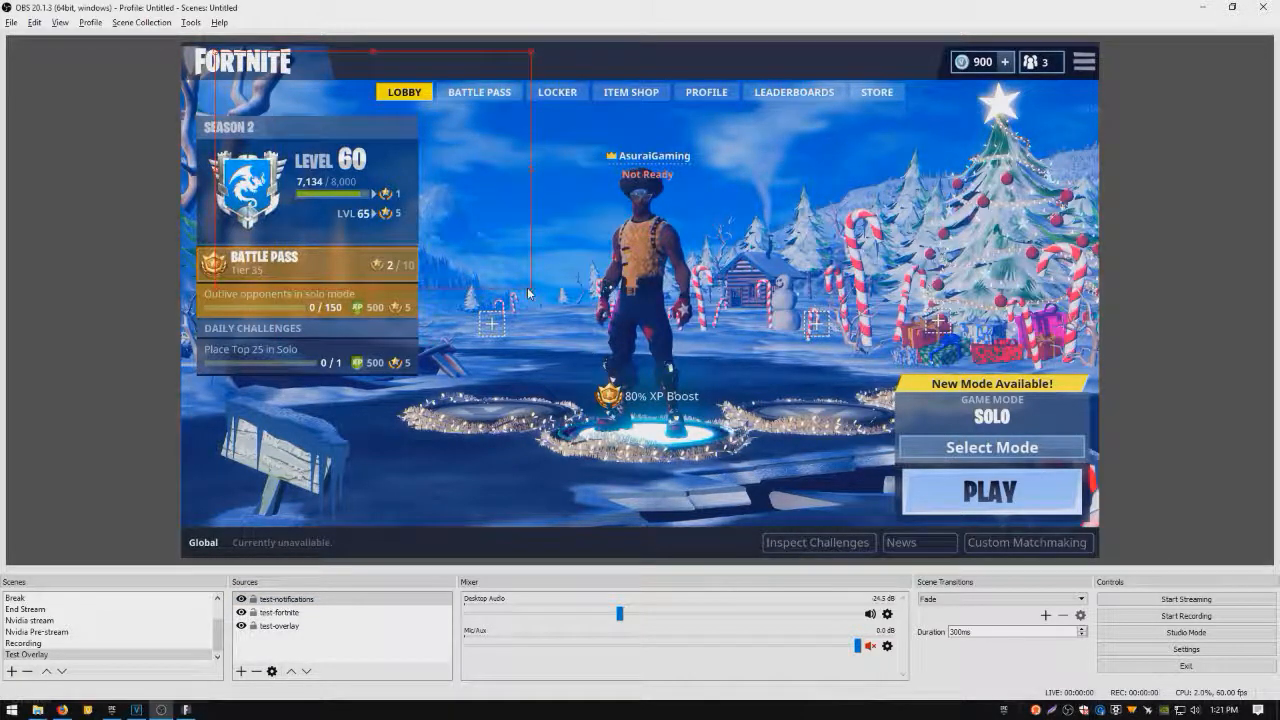
pyautogui.moveTo(478, 244); pyautogui.dragTo(491, 278)
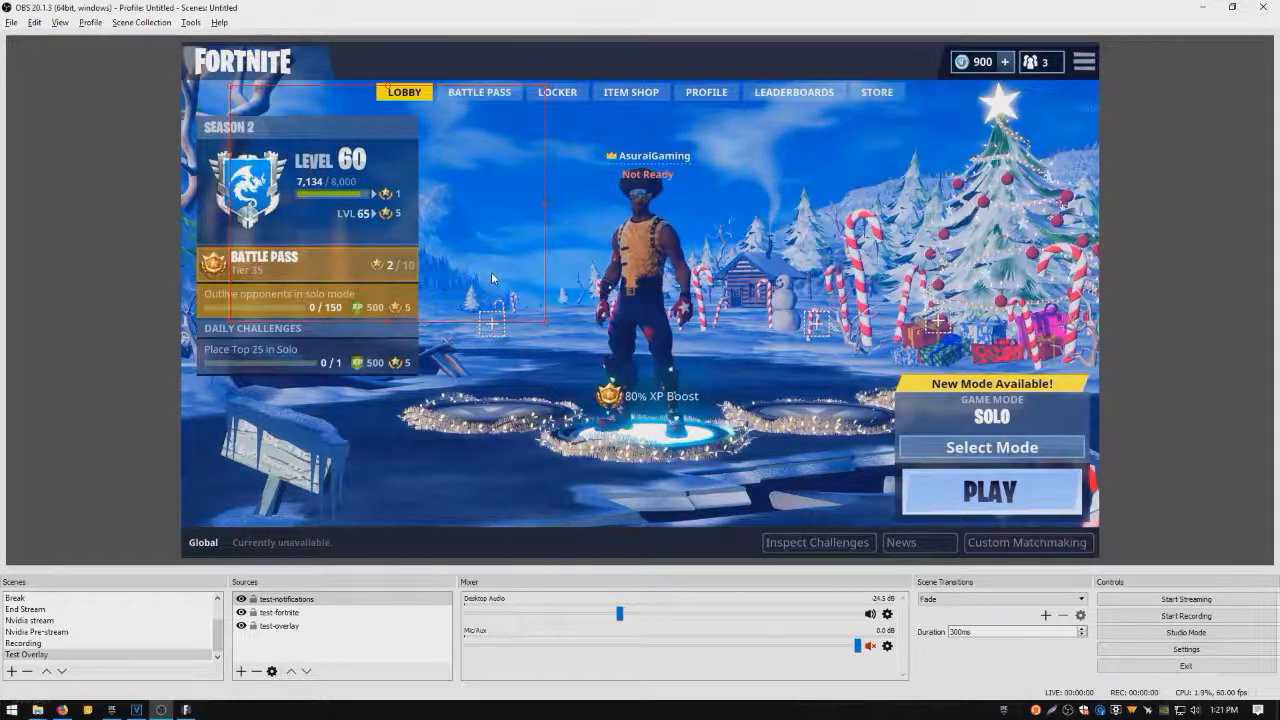
# Step: Add a new Text (GDI+) source named test-follower to the Test Overlay scene
pyautogui.rightClick(305, 655)
pyautogui.moveTo(379, 561)
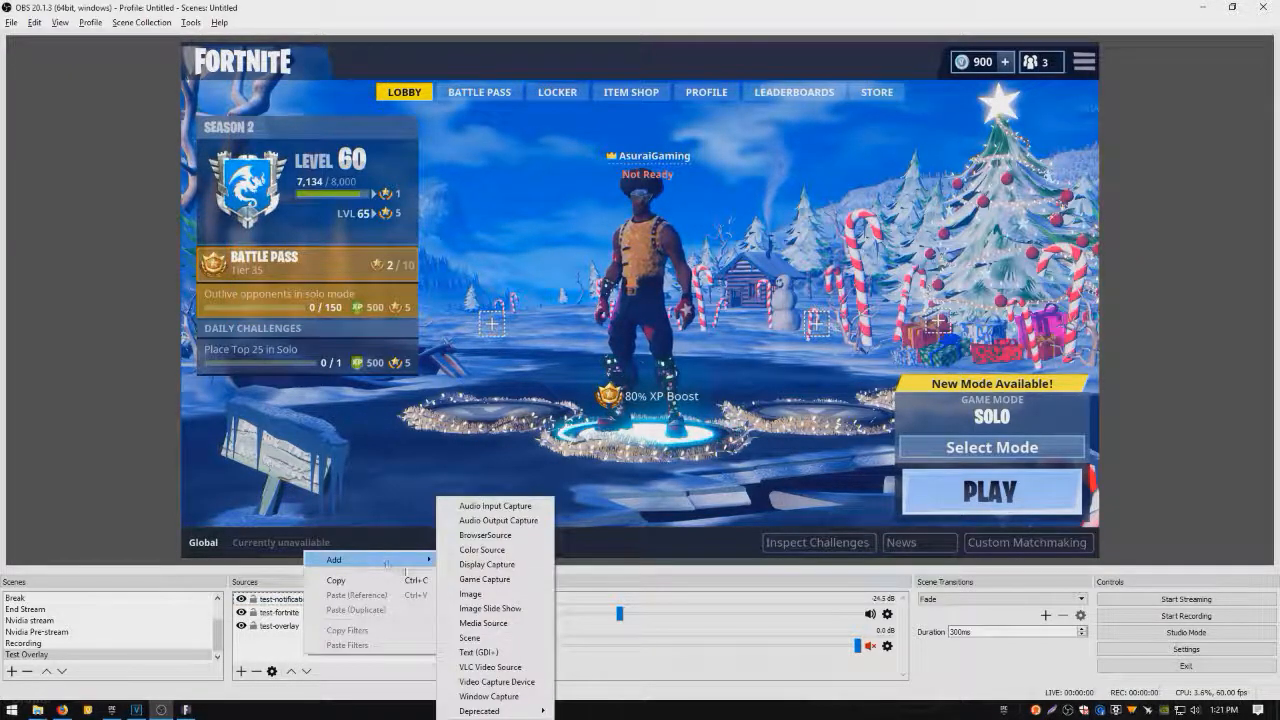
pyautogui.click(480, 652)
pyautogui.write('test-follower')
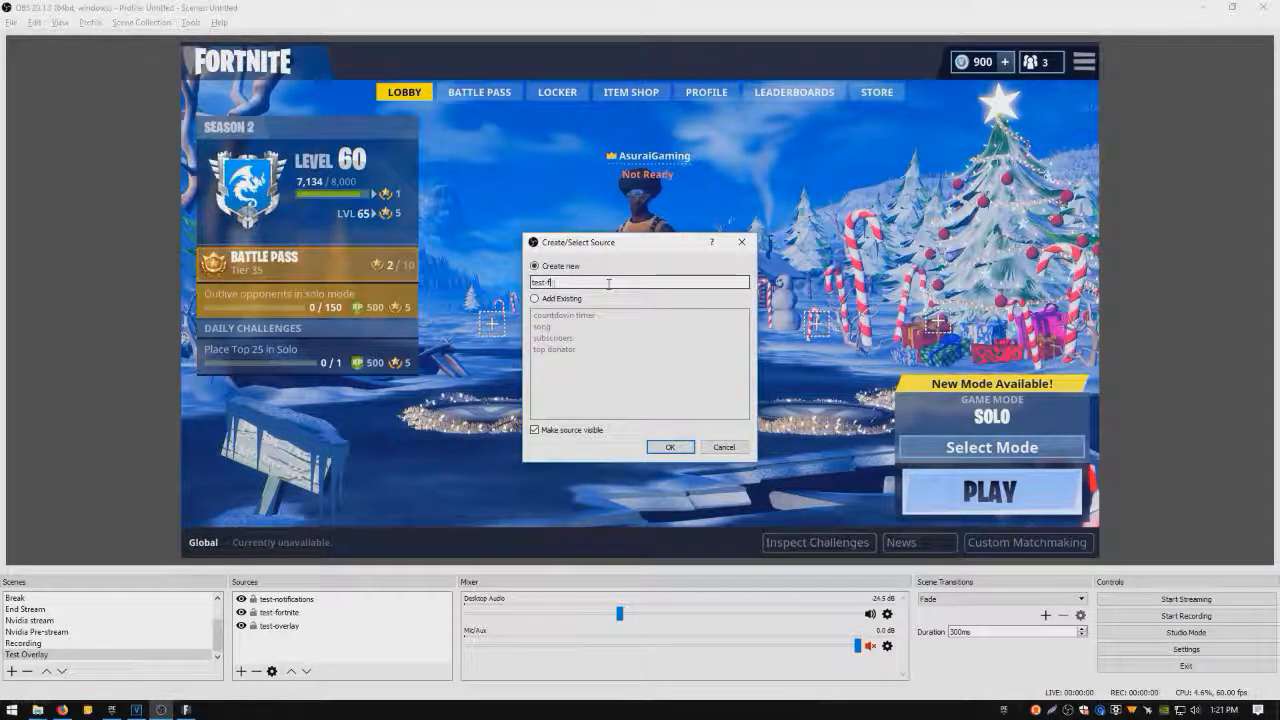
pyautogui.click(670, 447)
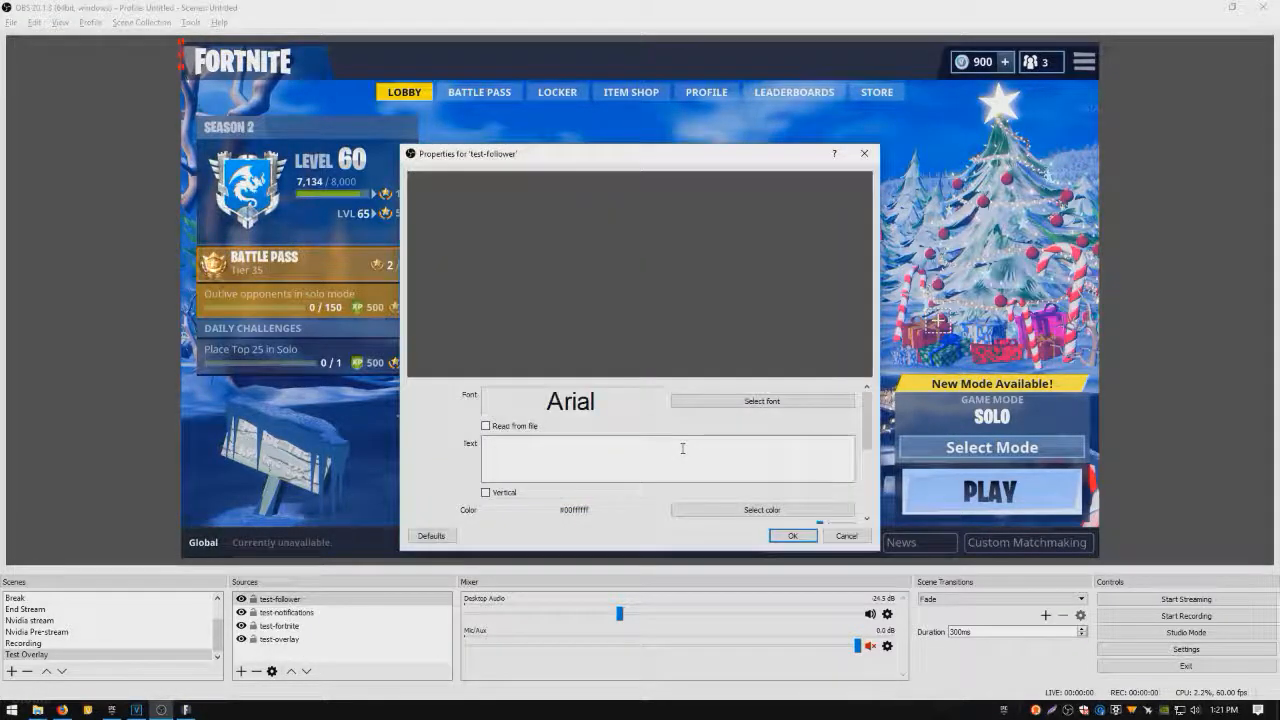
# Step: Set the test-follower text to read from the most_recent_follower file in the Streamlabel folder and confirm its properties
pyautogui.click(531, 428)
pyautogui.click(829, 378)
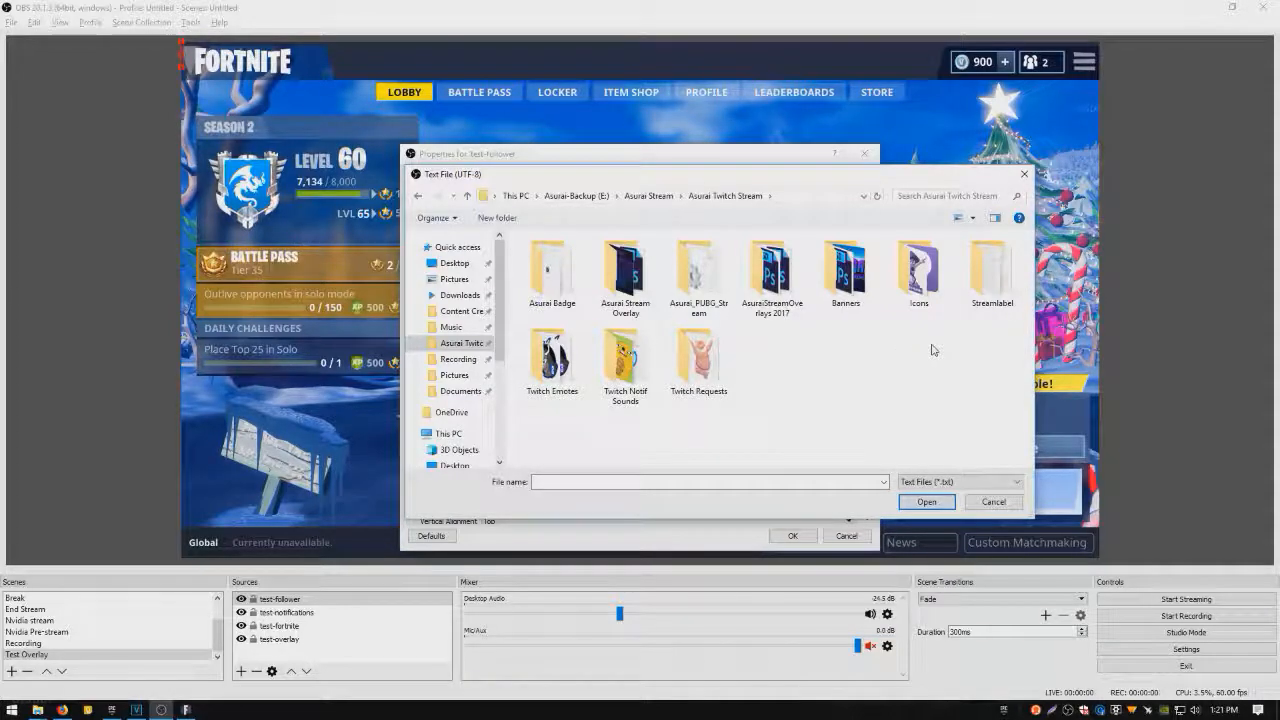
pyautogui.doubleClick(987, 288)
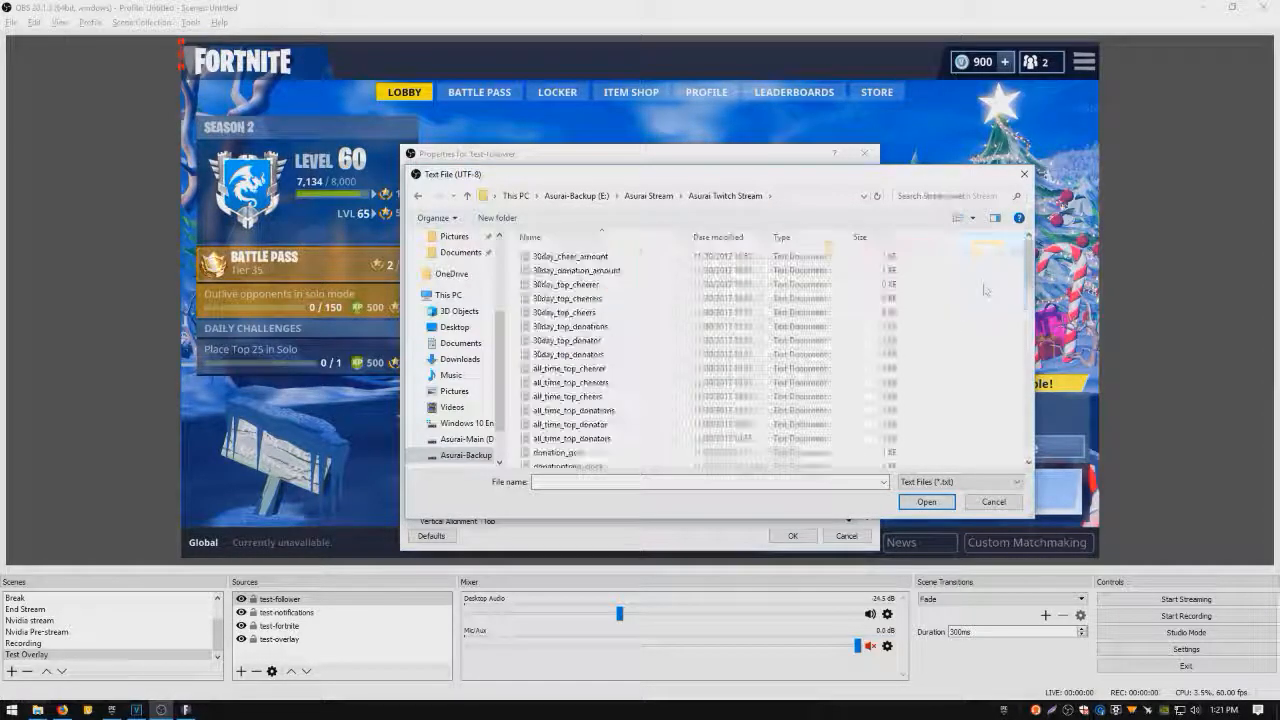
pyautogui.scroll(-8, 657, 382)
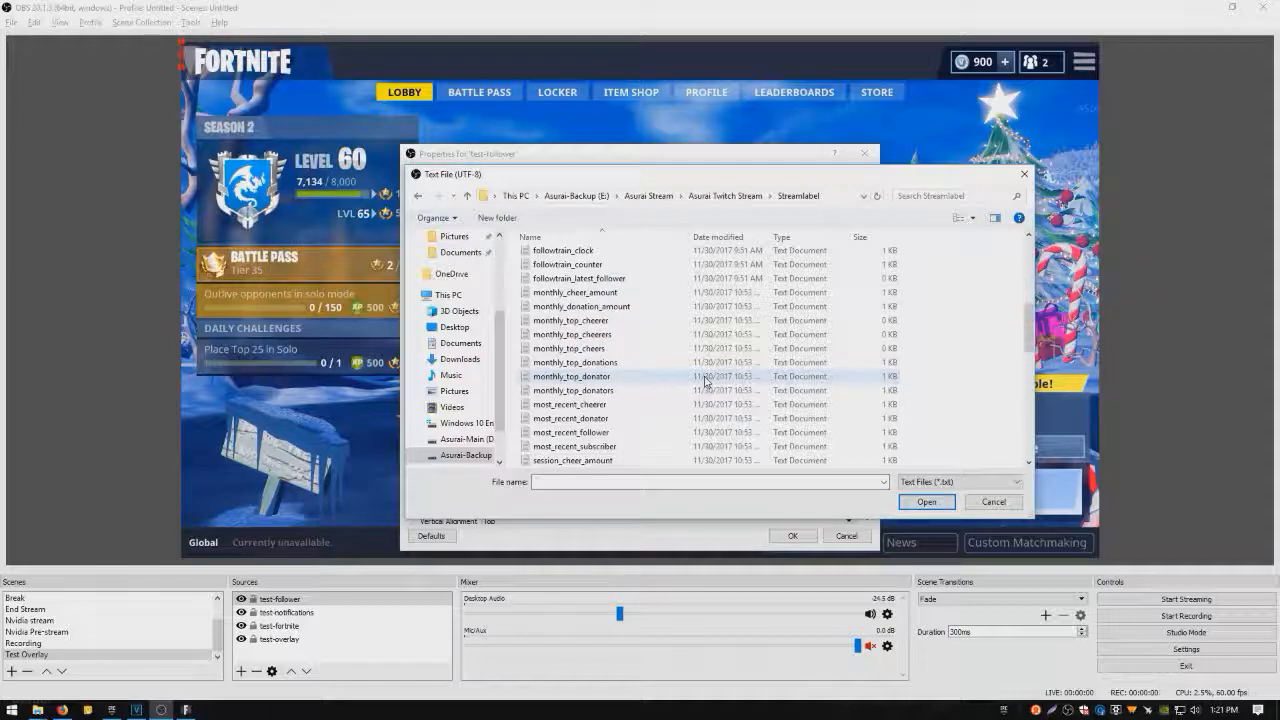
pyautogui.scroll(-1, 657, 405)
pyautogui.click(608, 350)
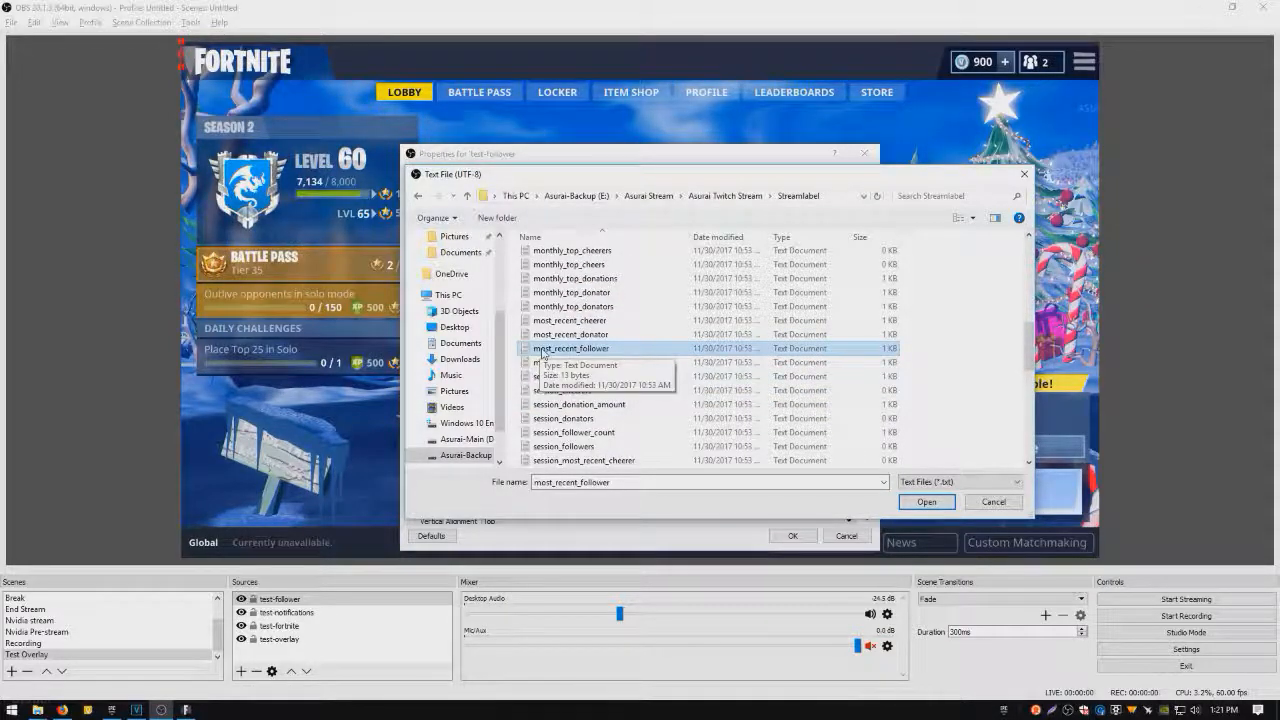
pyautogui.click(926, 501)
pyautogui.click(794, 536)
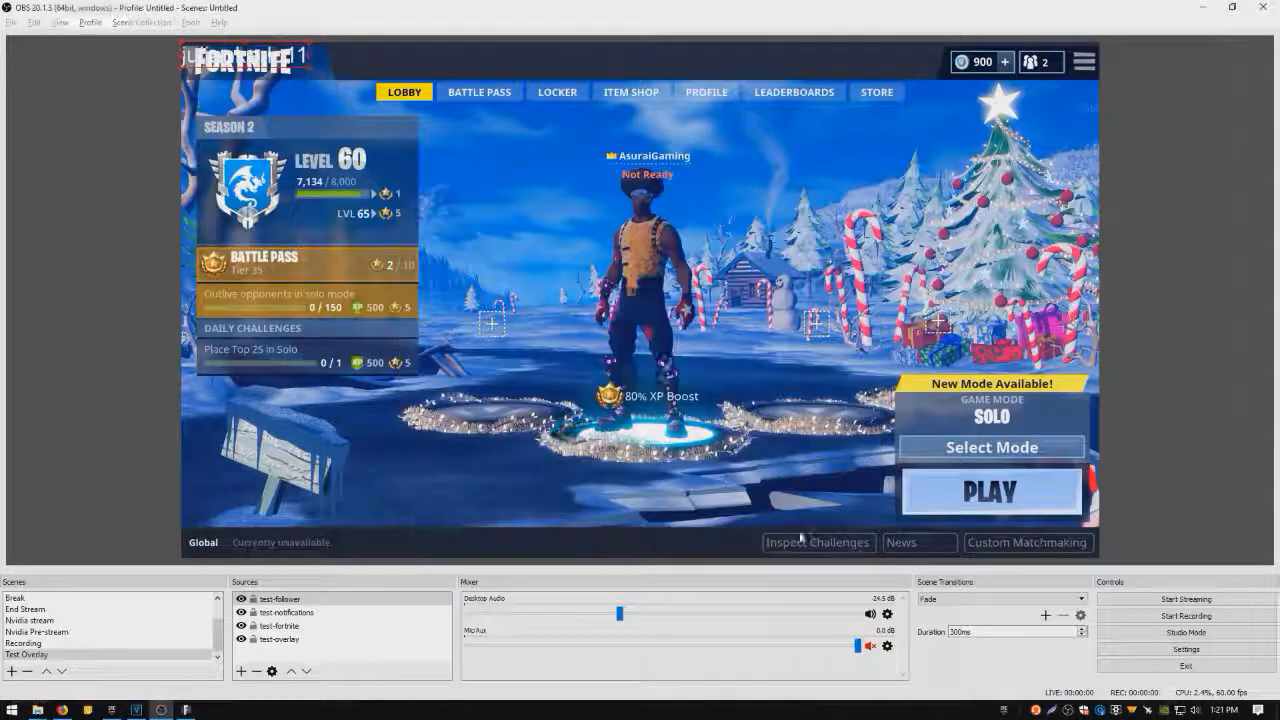
# Step: Enlarge the test-follower text to over half the canvas width and move it to the canvas's middle-right area
pyautogui.moveTo(300, 60); pyautogui.dragTo(1044, 312)
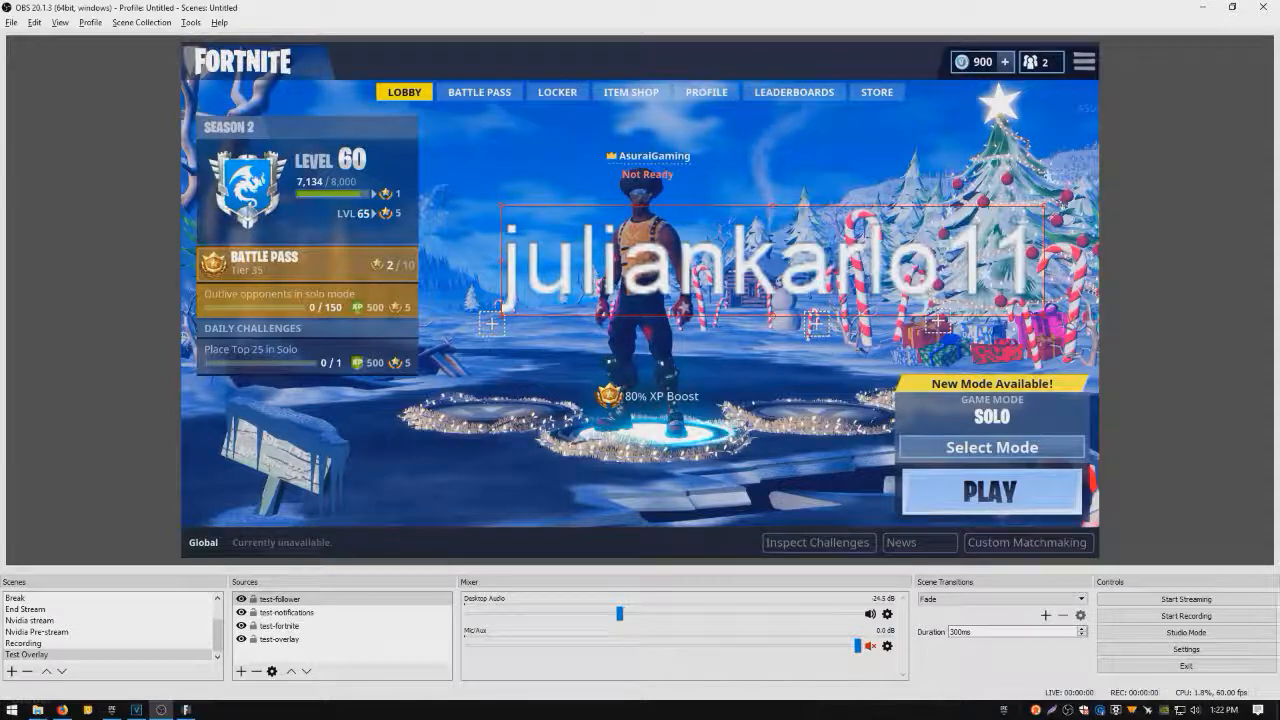
pyautogui.rightClick(552, 454)
pyautogui.press('Escape')
# Step: Add the existing webcam Video Capture Device source to the Test Overlay scene
pyautogui.click(241, 671)
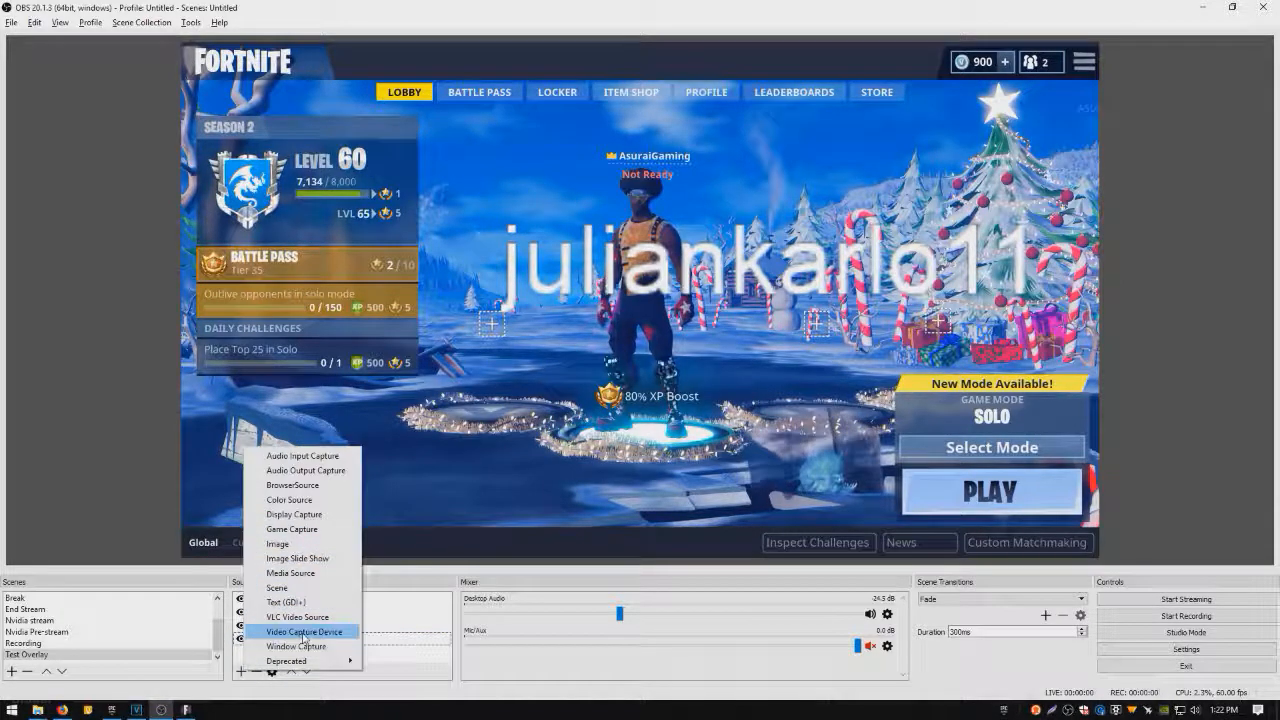
pyautogui.click(303, 634)
pyautogui.click(535, 298)
pyautogui.click(560, 315)
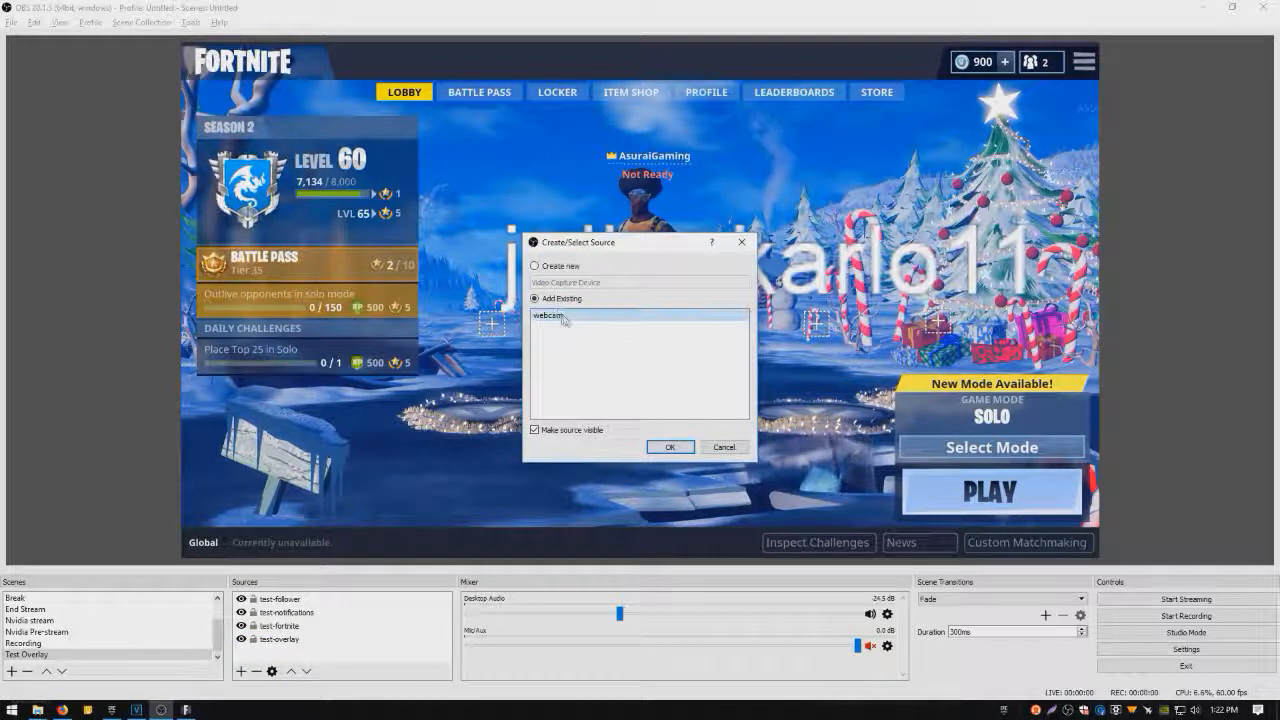
pyautogui.click(670, 448)
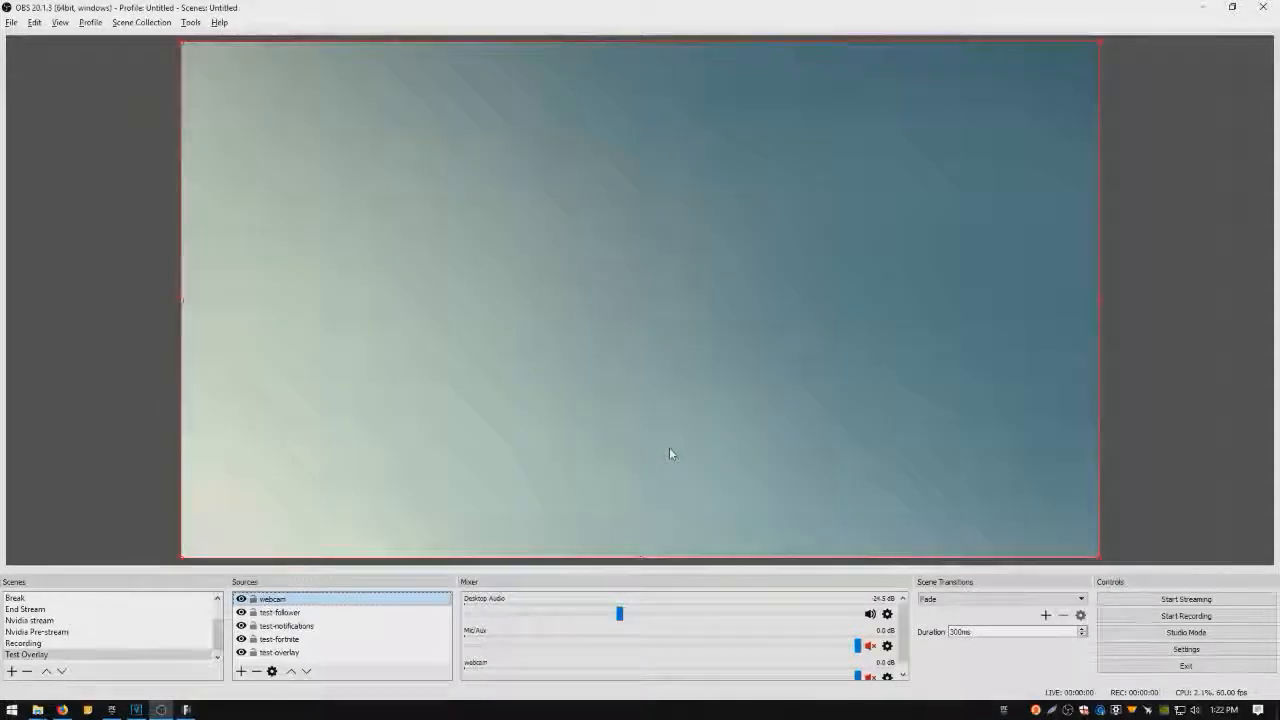